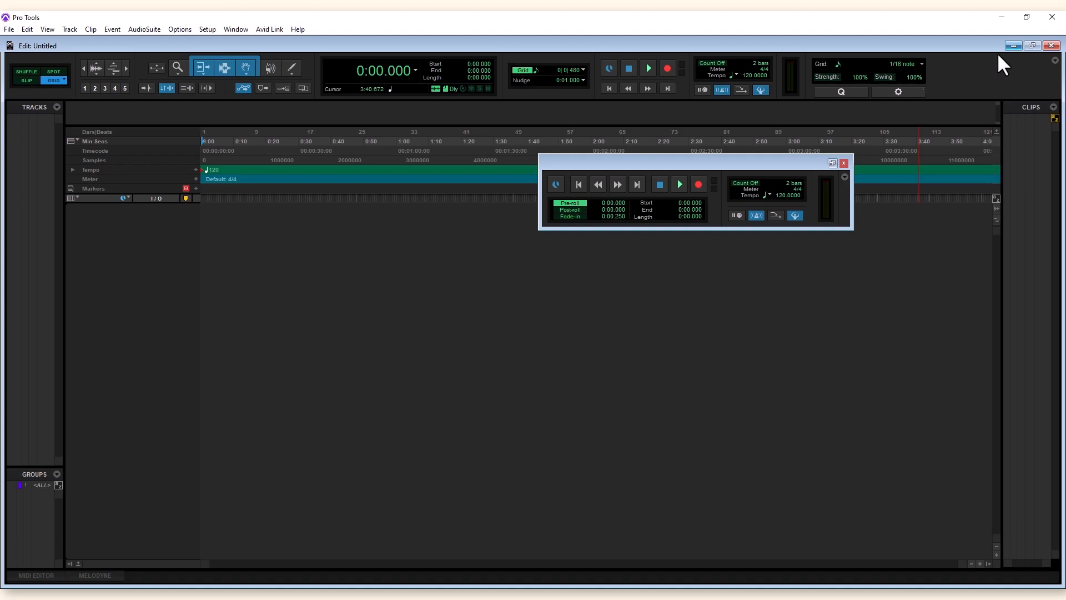
Minimize the Edit and Mix windows and move the floating Transport window slightly aside
left_click(1011, 45)
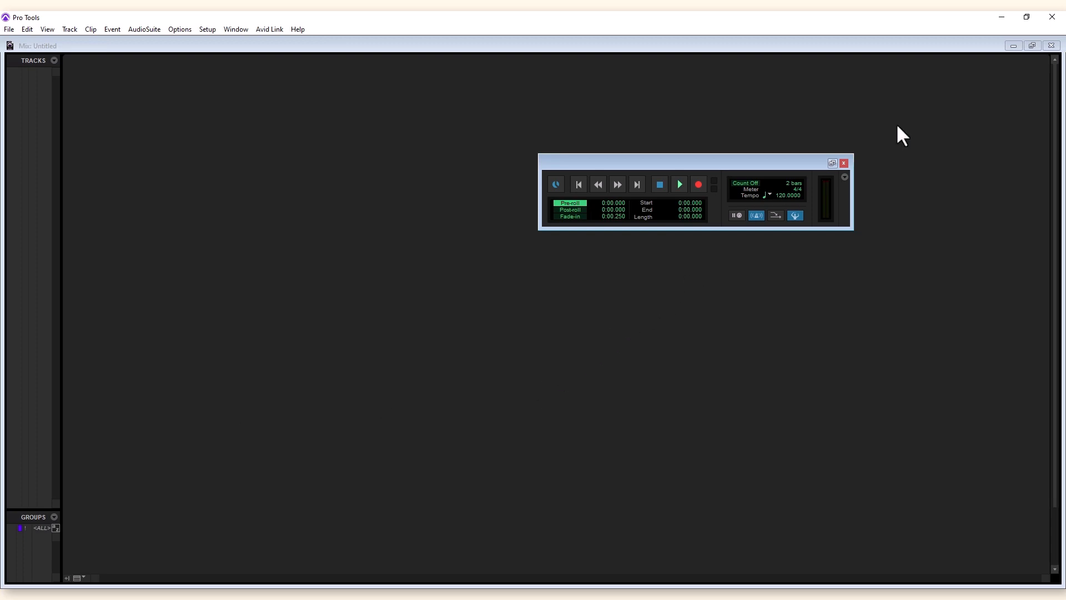
left_click(1010, 45)
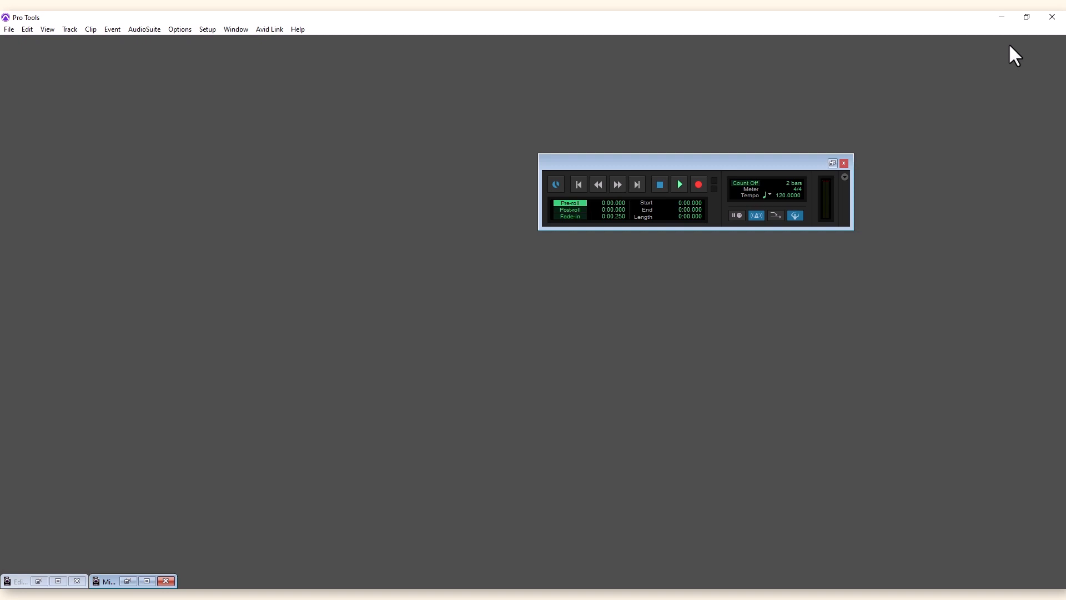
left_click_drag(775, 162, 684, 148)
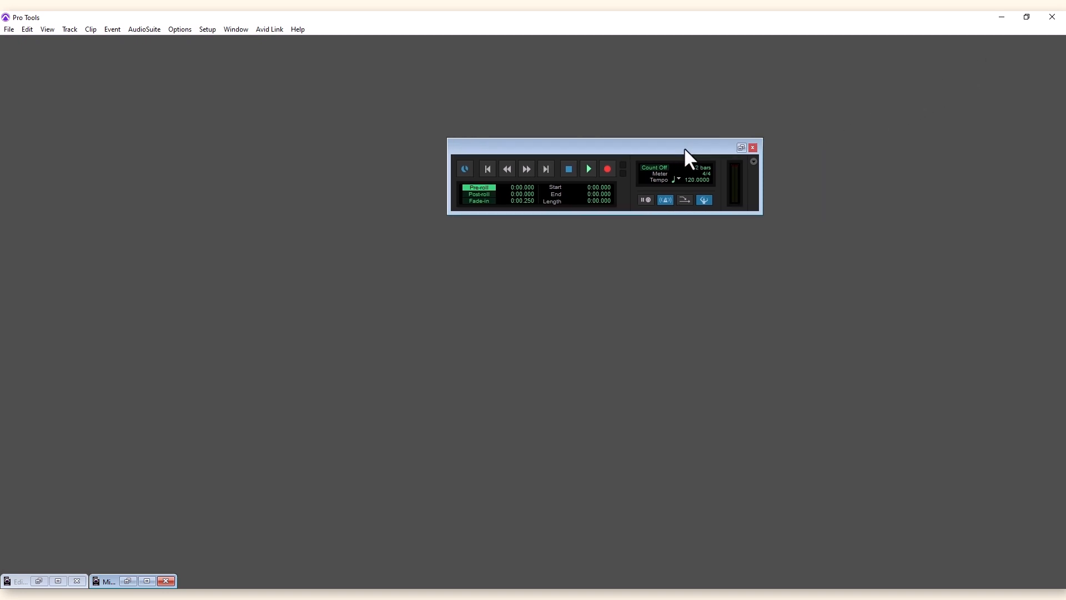
Display the MIDI Keyboard and Big Counter windows
left_click(236, 30)
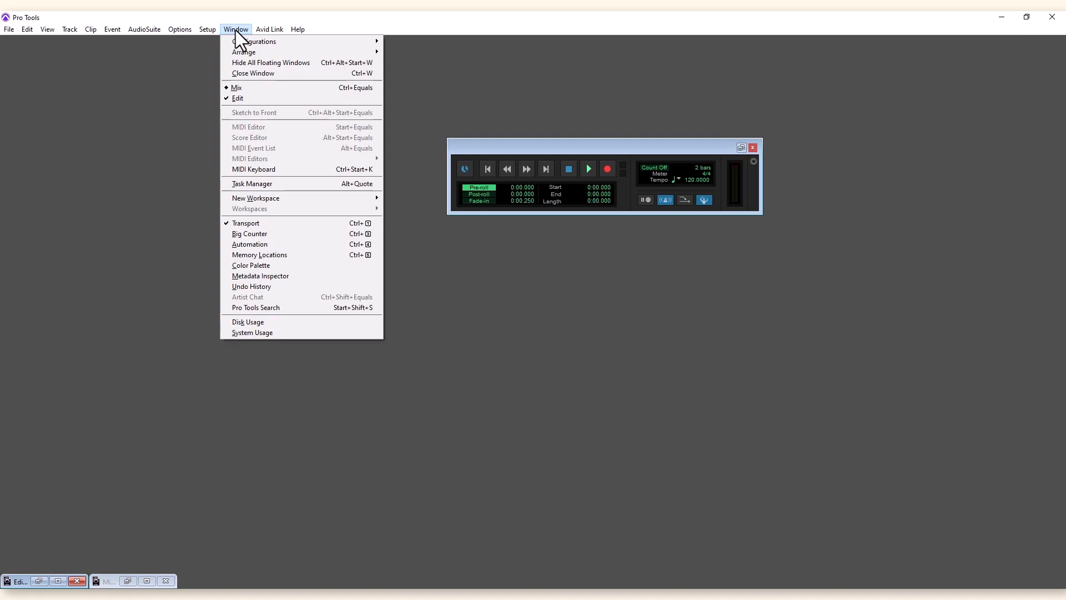
left_click(261, 169)
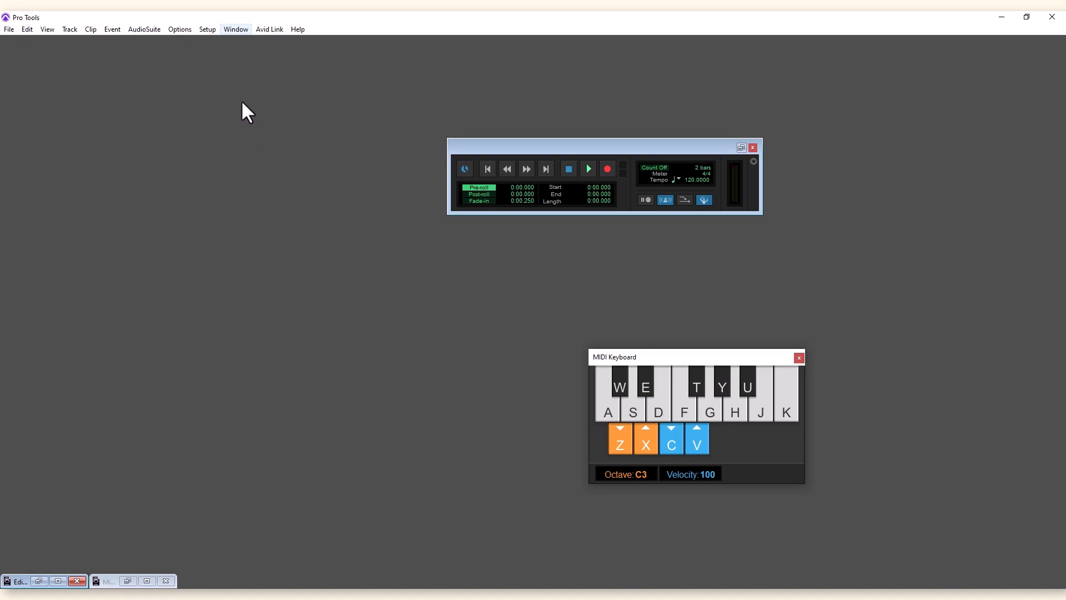
left_click(224, 29)
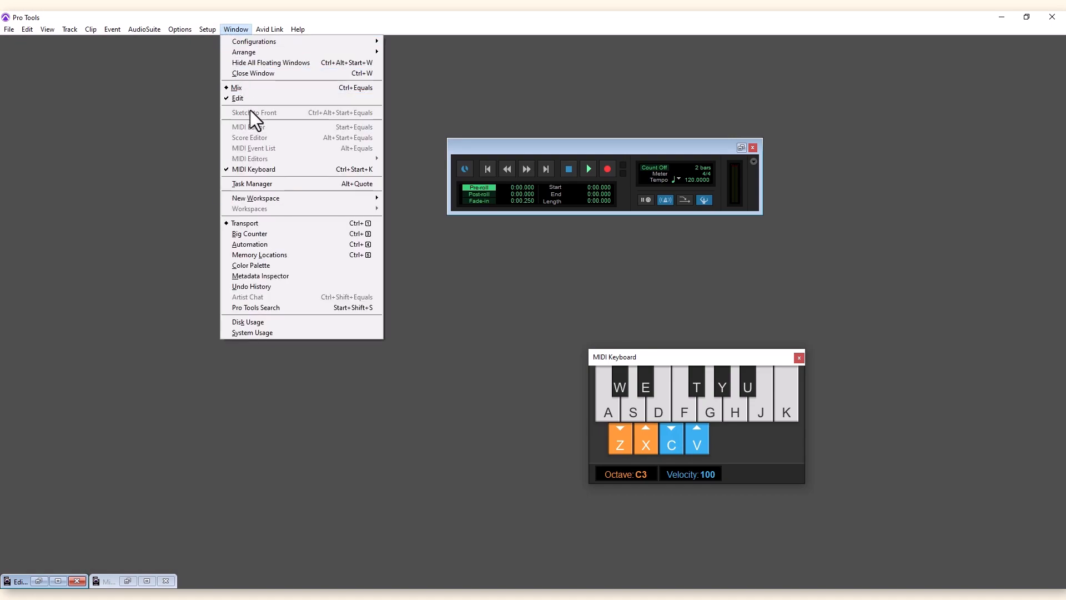
left_click(289, 234)
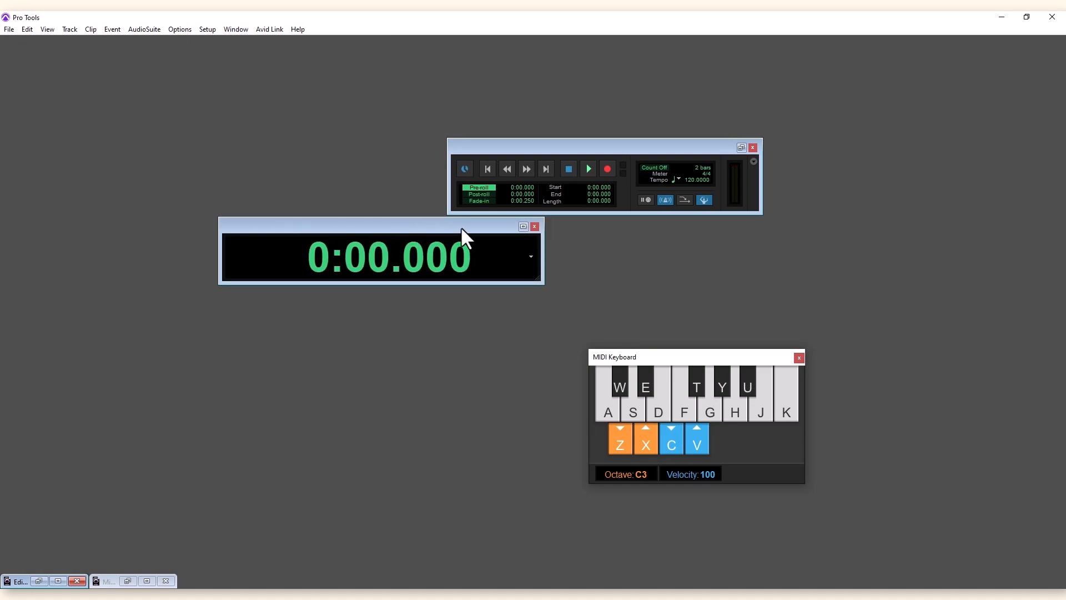
Close all open windows: Big Counter, Mix, Edit, MIDI Keyboard and Transport
left_click(534, 226)
left_click(165, 581)
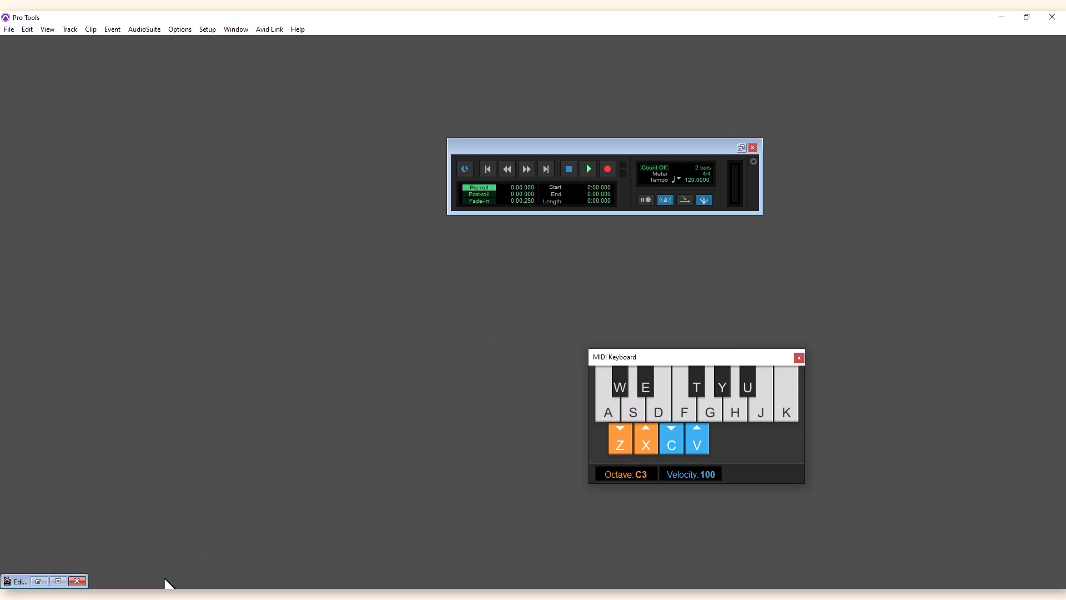
left_click(77, 581)
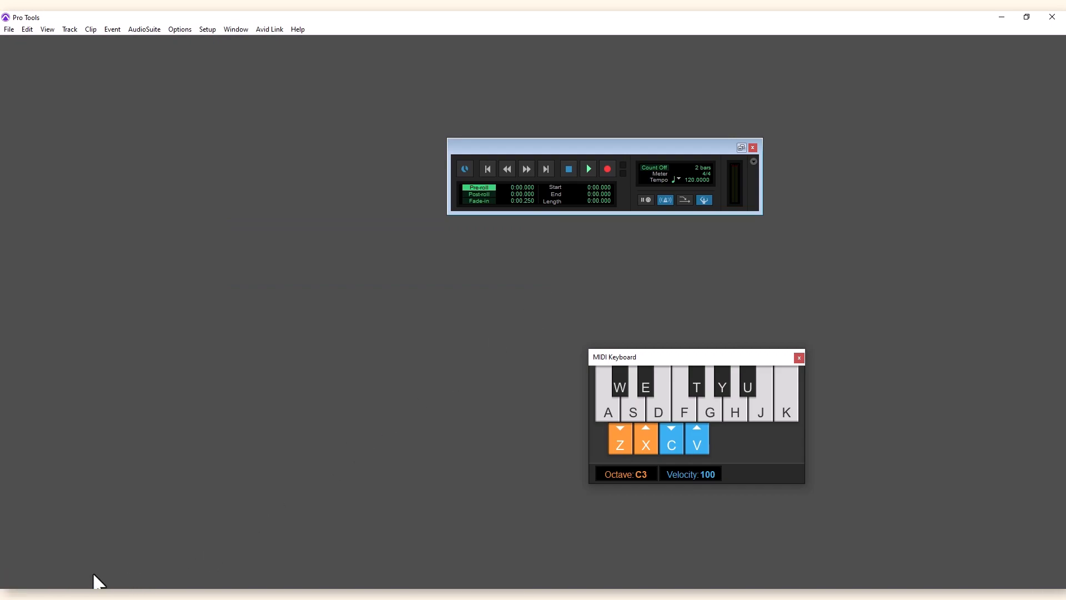
left_click(798, 357)
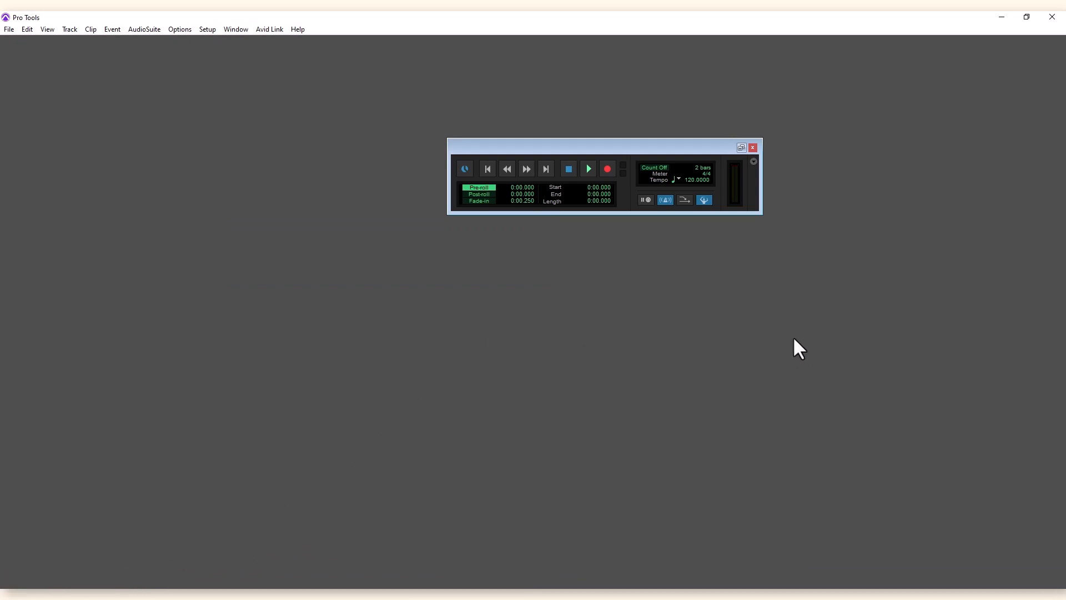
left_click(752, 148)
Reopen the Mix window and the maximized Edit window, and toggle between the two, ending on the Edit window
left_click(230, 29)
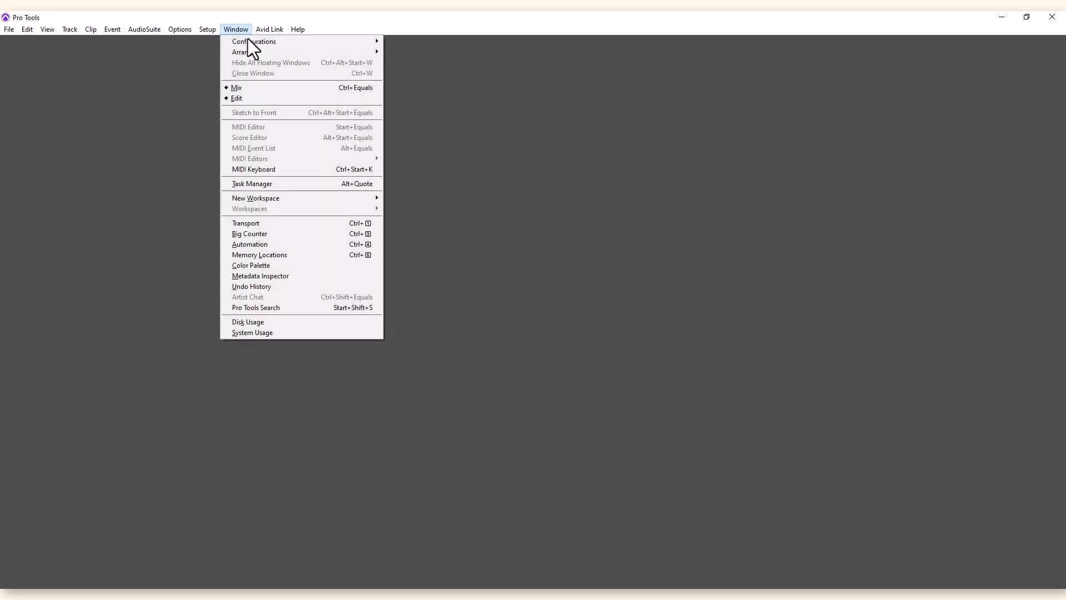
mouse_move(247, 38)
left_click(254, 88)
left_click(58, 45)
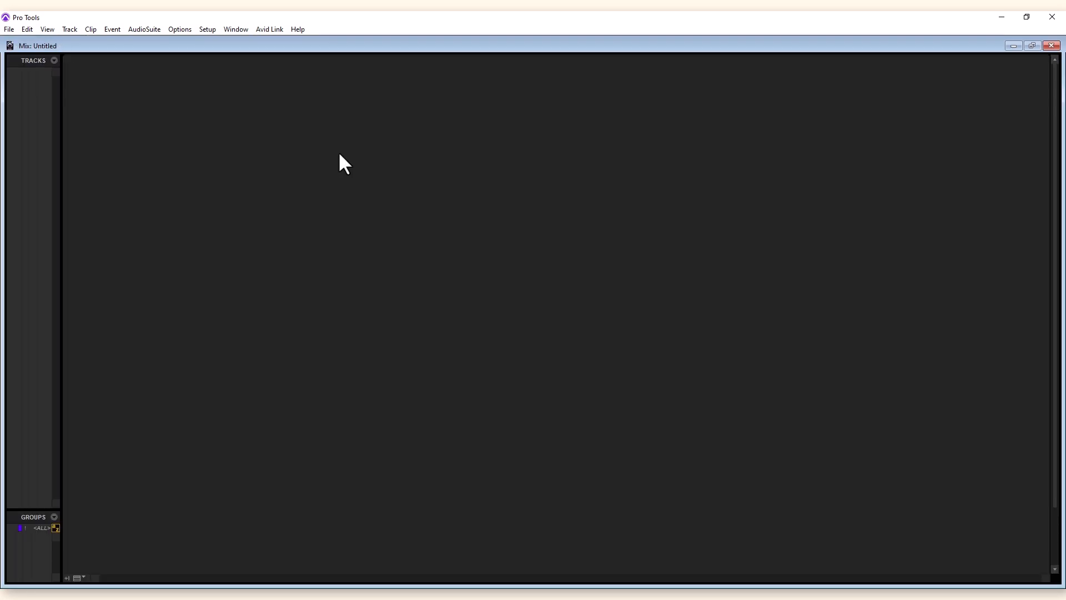
key("ctrl+=")
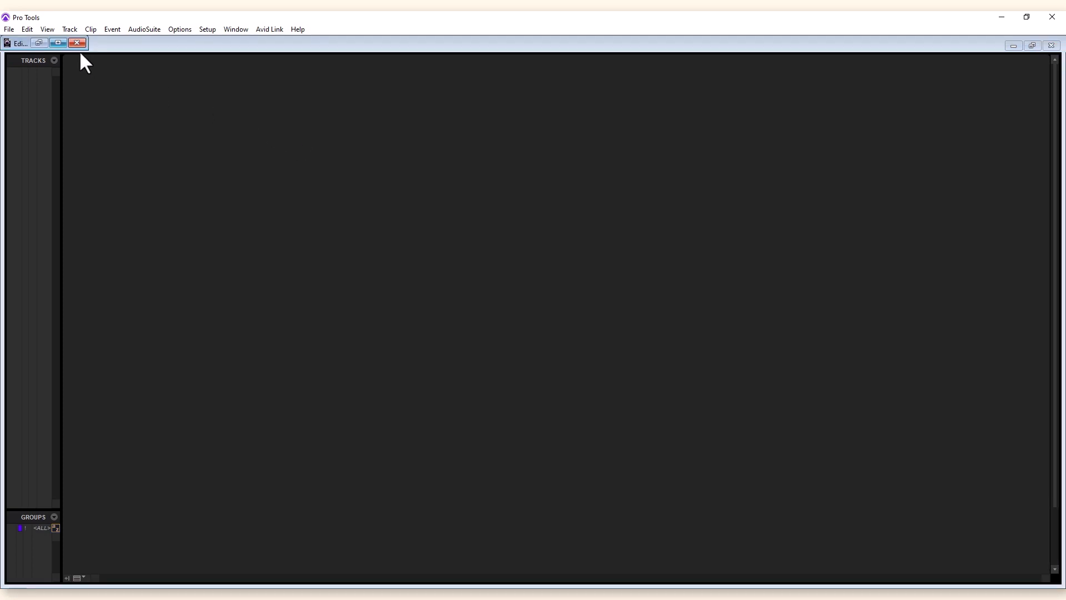
left_click(58, 42)
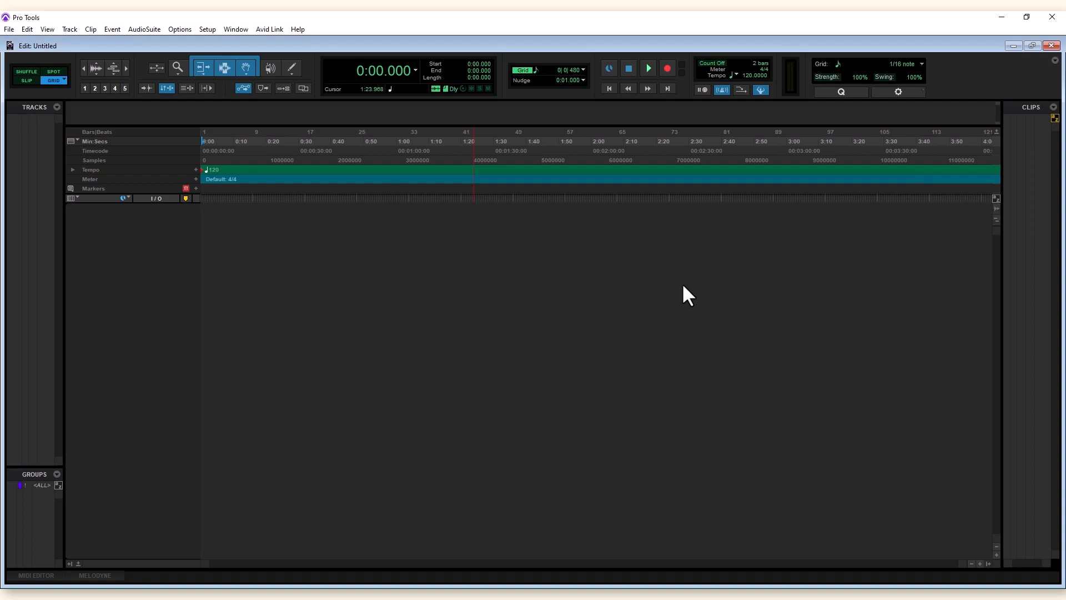
key("ctrl+=")
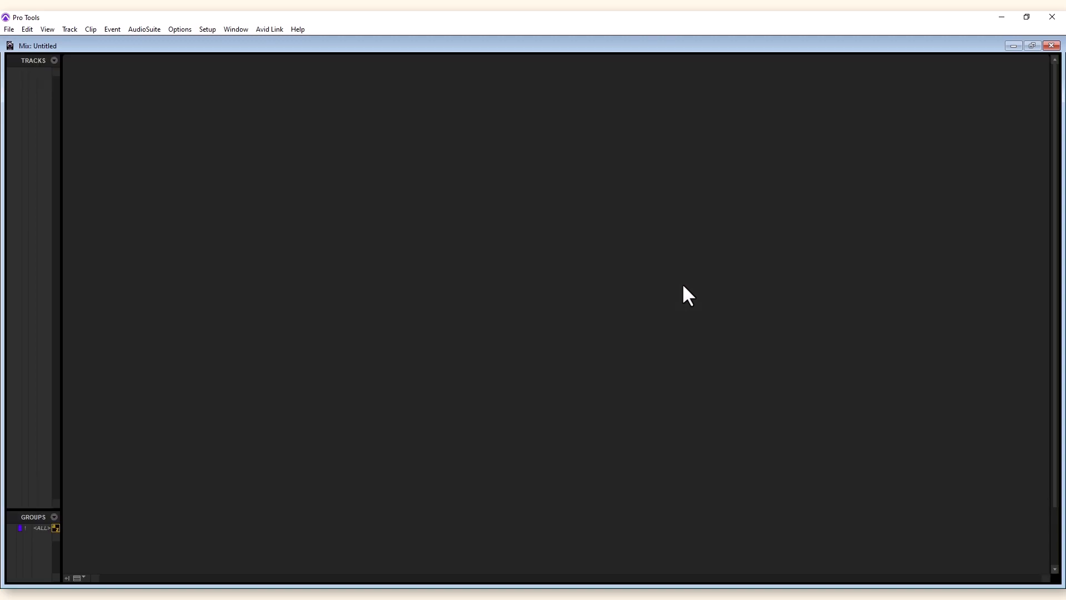
key("ctrl+=")
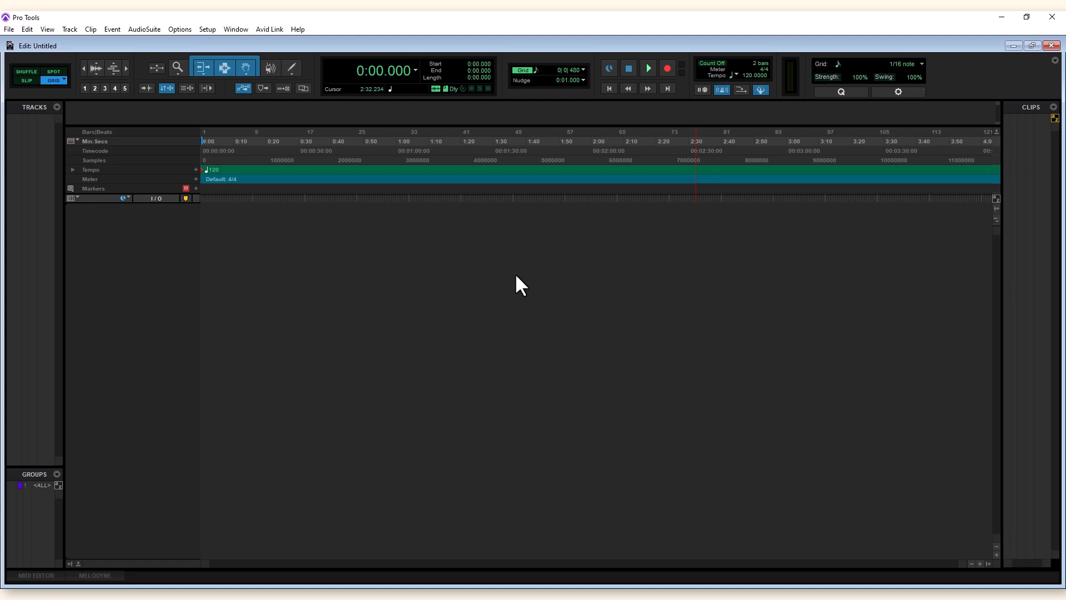
left_click(753, 76)
type("11")
key("Escape")
Switch to the Mix window and display the Transport window over it
key("ctrl+equal")
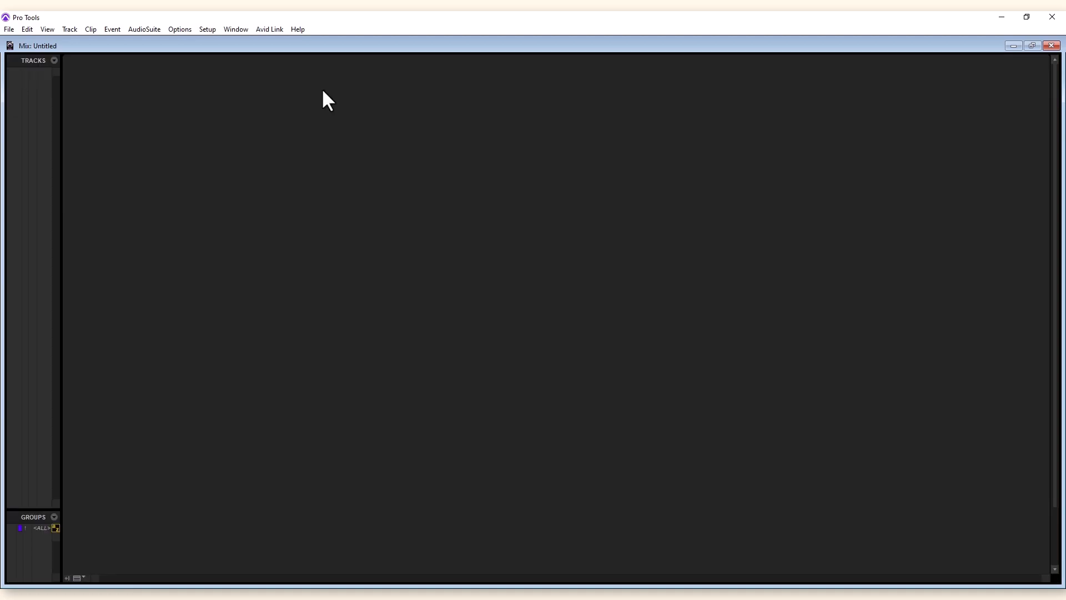
left_click(241, 30)
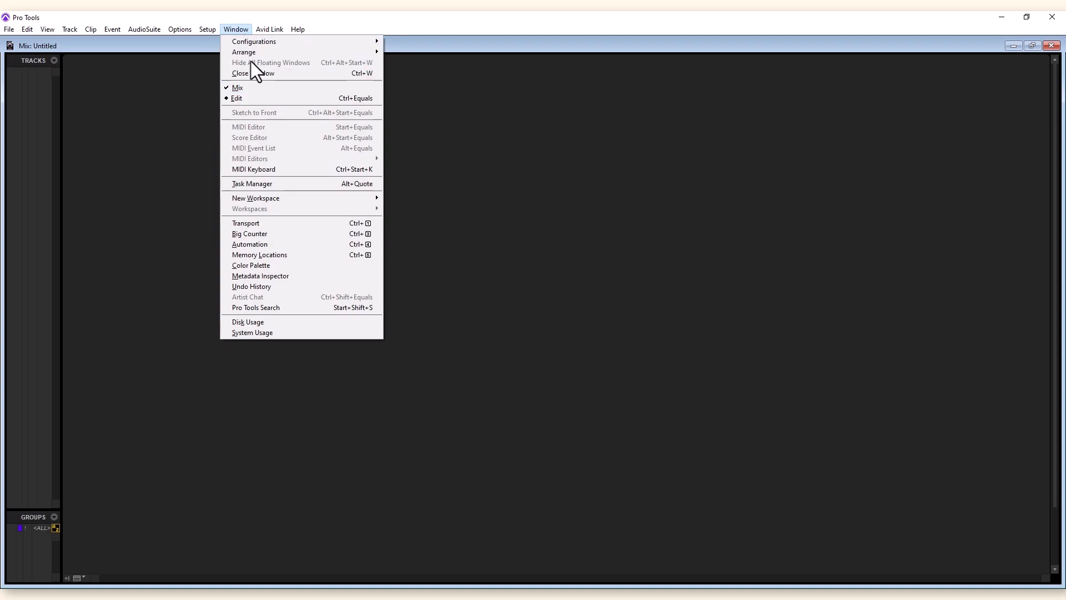
left_click(293, 225)
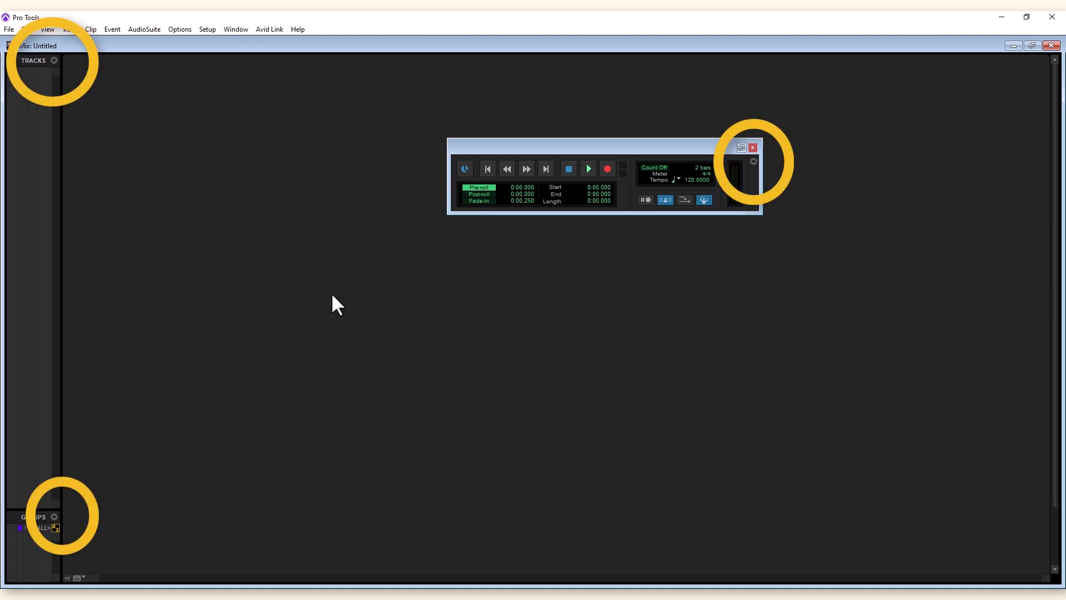
Look at the display and sorting options of the Tracks list and the options of the Groups list
left_click(53, 60)
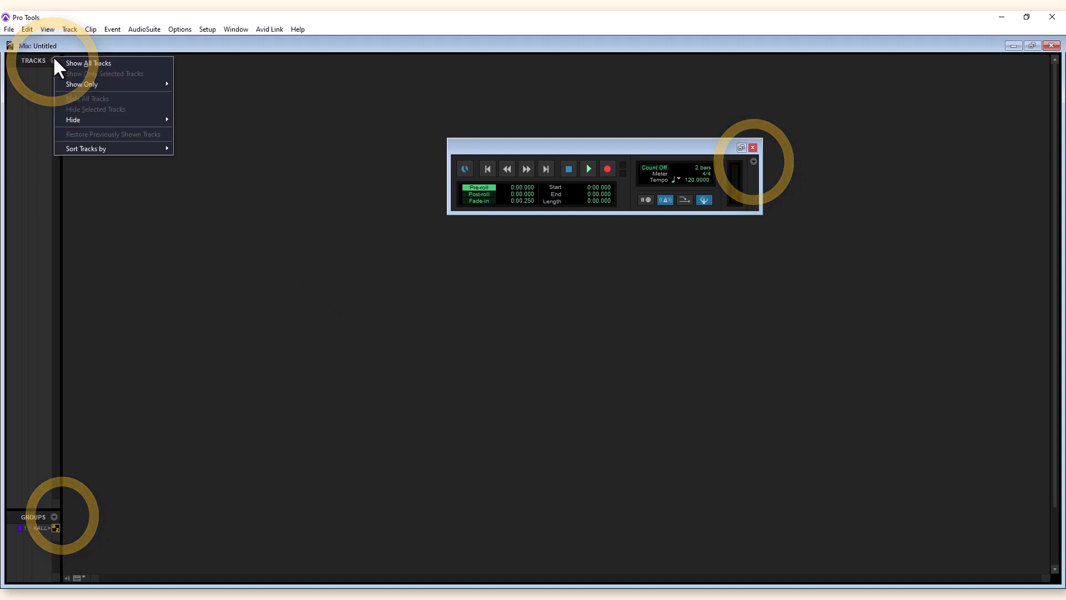
left_click(53, 516)
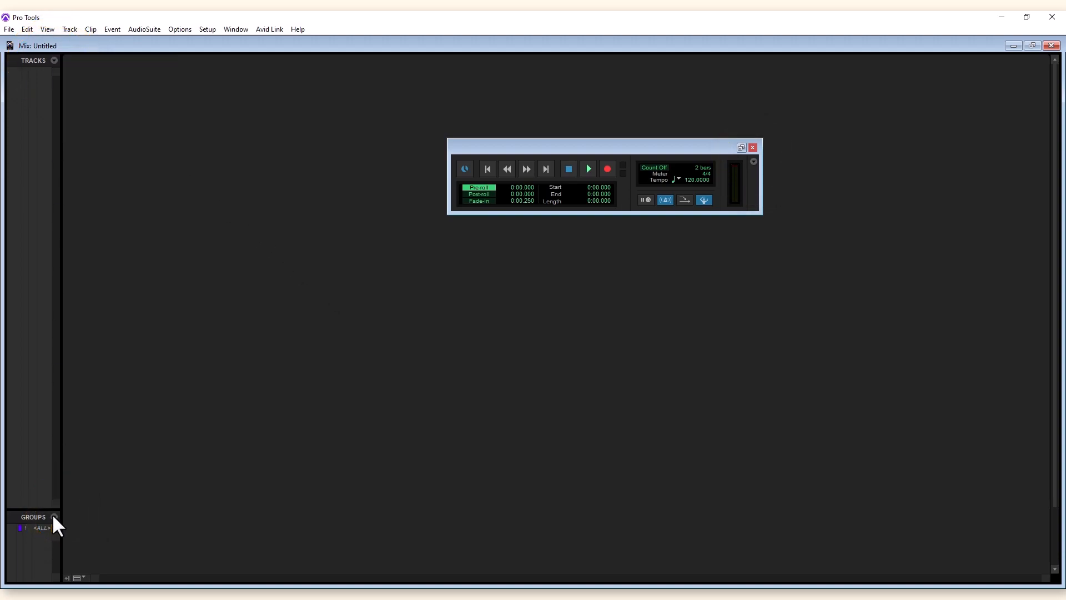
left_click(54, 516)
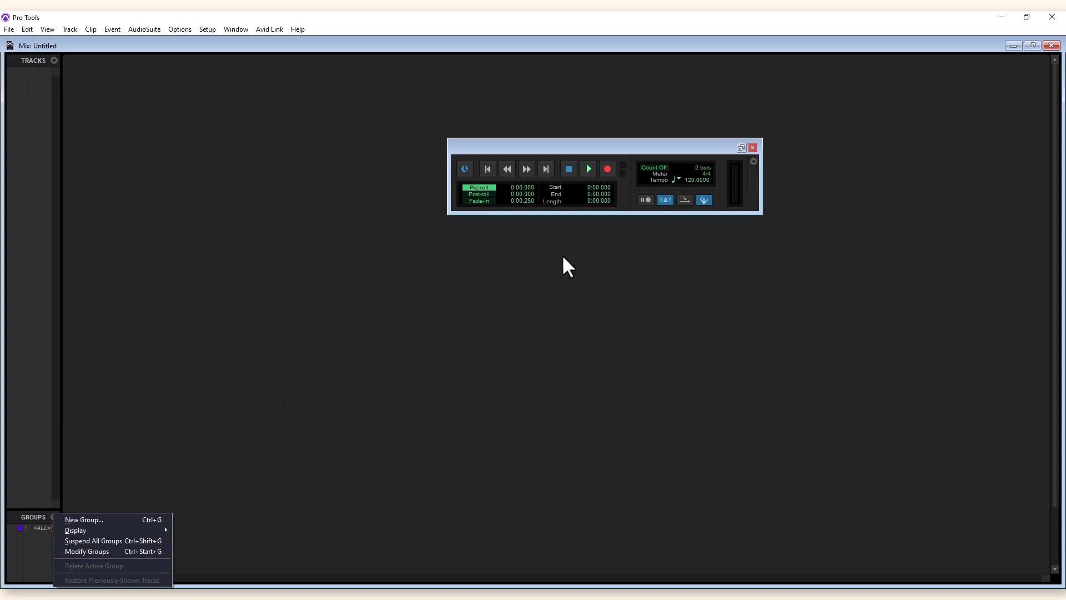
Show the counters in the Transport window, and toggle the Synchronization and Ableton Link sections on and off again
left_click(753, 161)
left_click(756, 177)
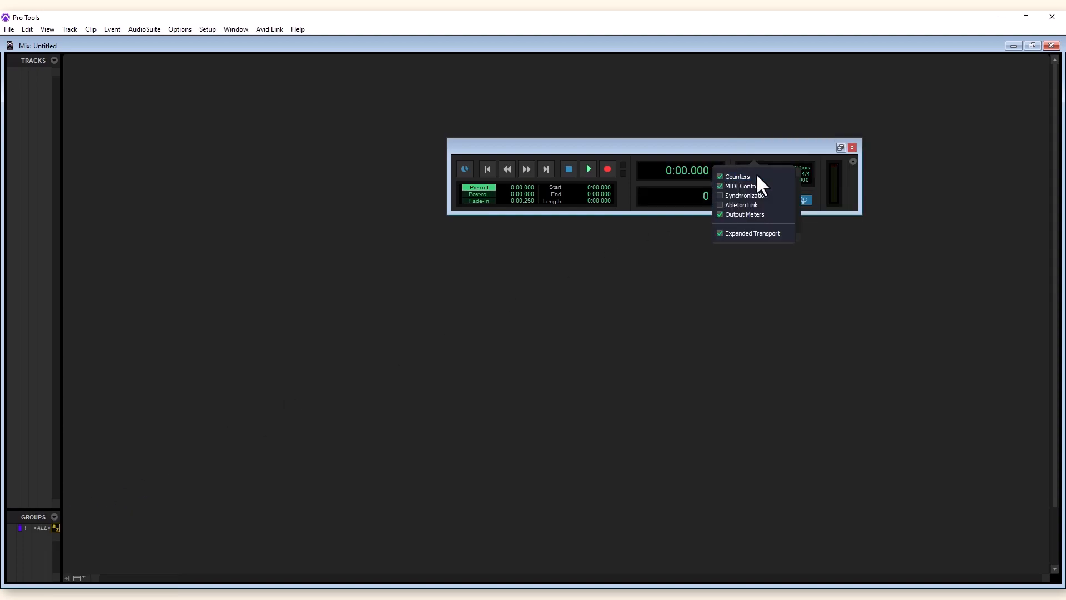
left_click(756, 196)
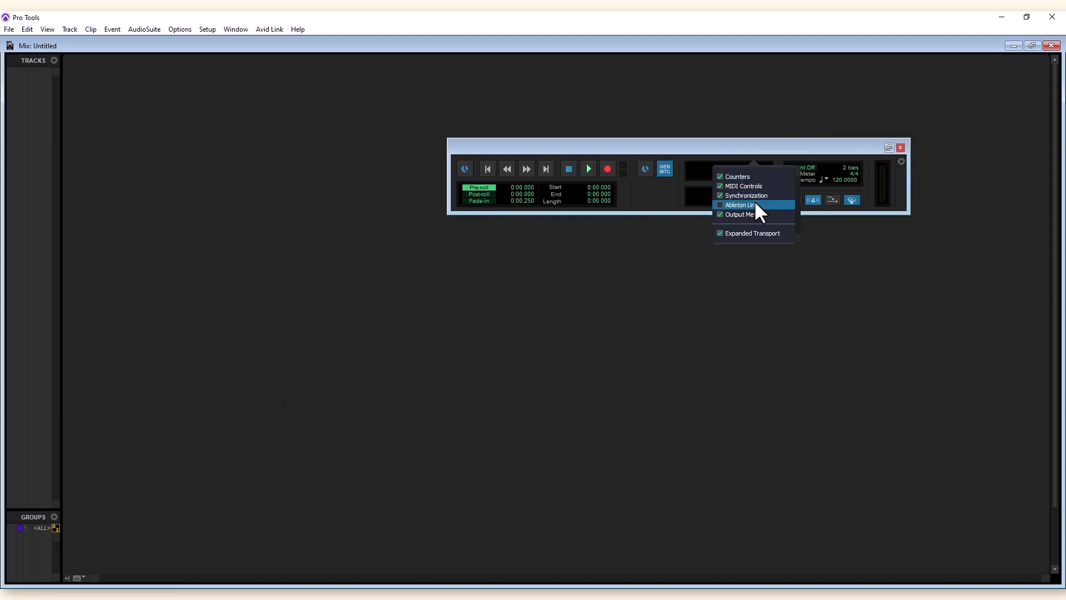
left_click(752, 205)
left_click(753, 204)
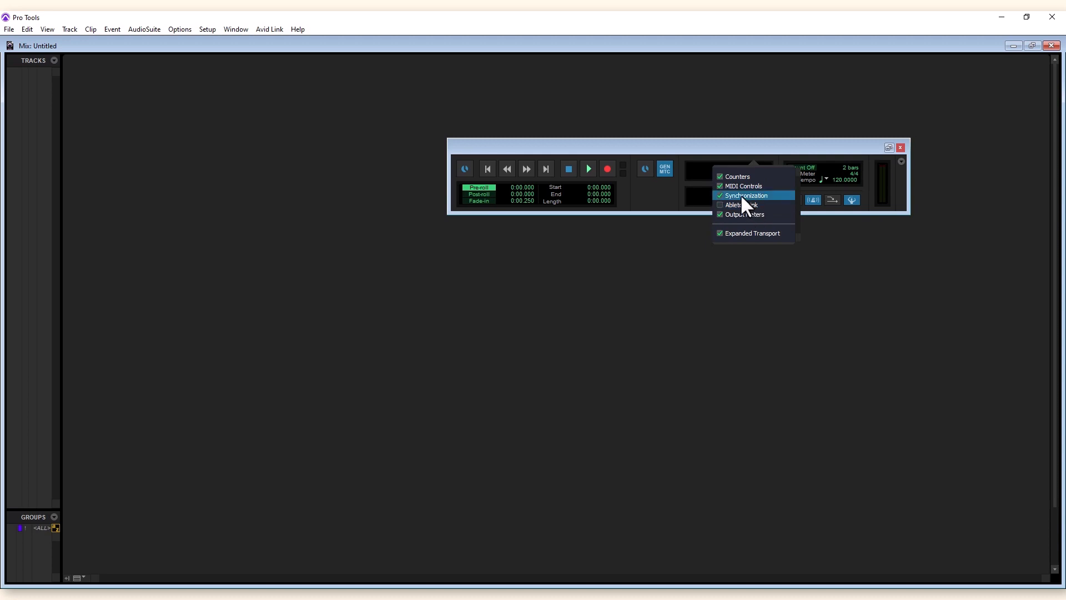
left_click(741, 195)
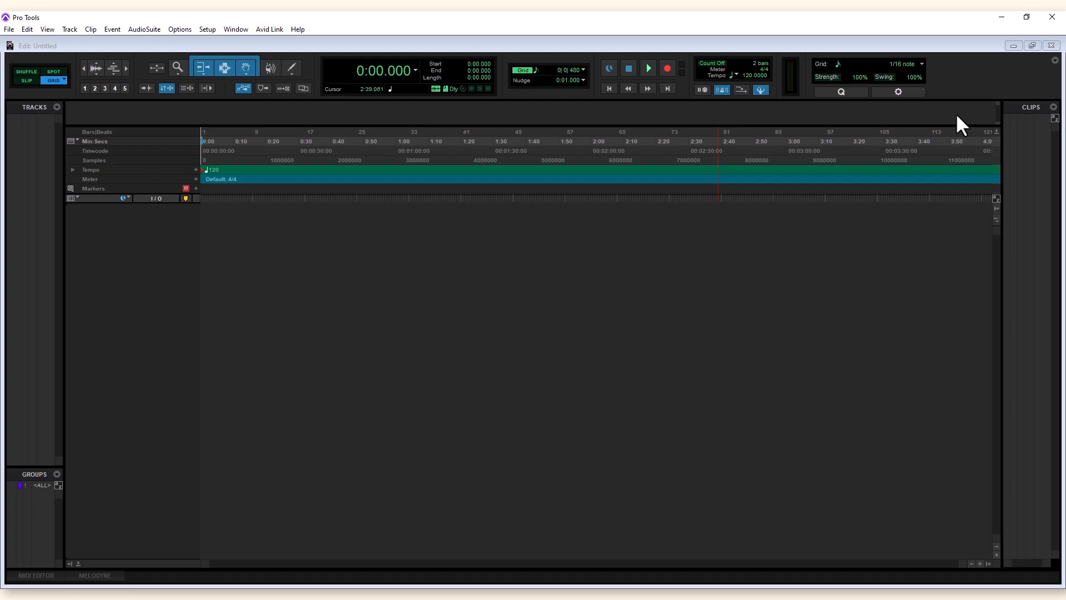
Start creating a new track in the Edit window and set its format to Stereo
key("ctrl+shift+n")
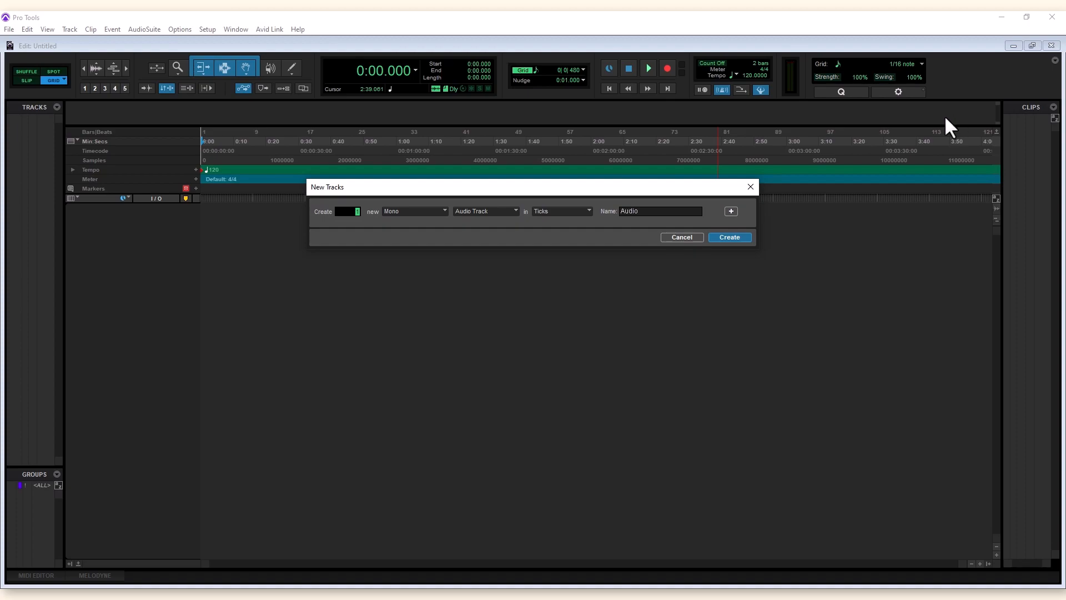
left_click(435, 211)
left_click(449, 223)
Examine the available track types for the new track, from Aux Input and Master Fader to MIDI Track, keeping Audio Track
left_click(492, 209)
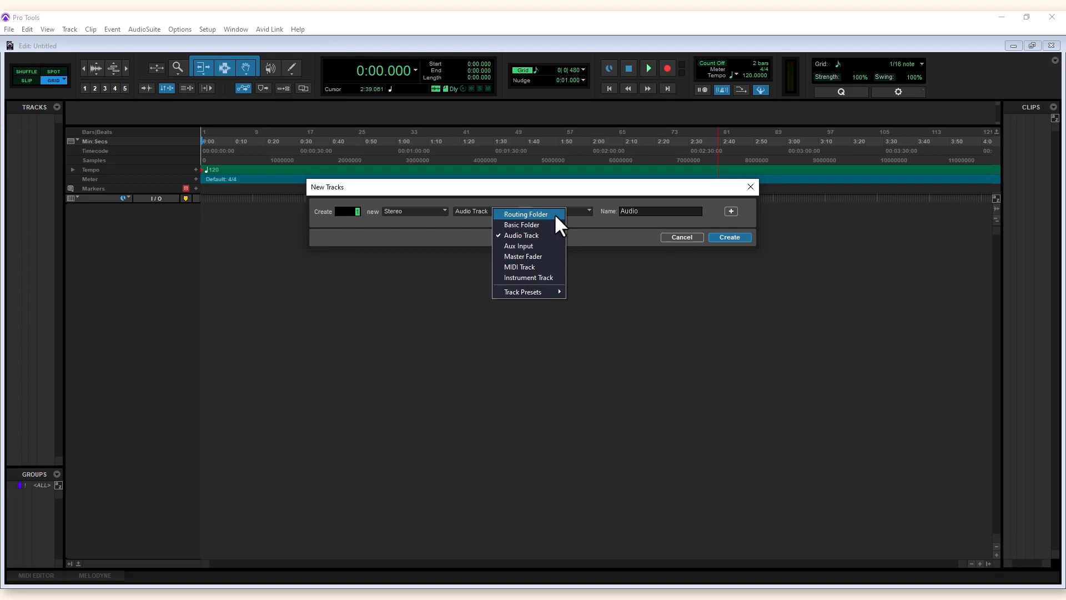
key("Down")
key("Down")
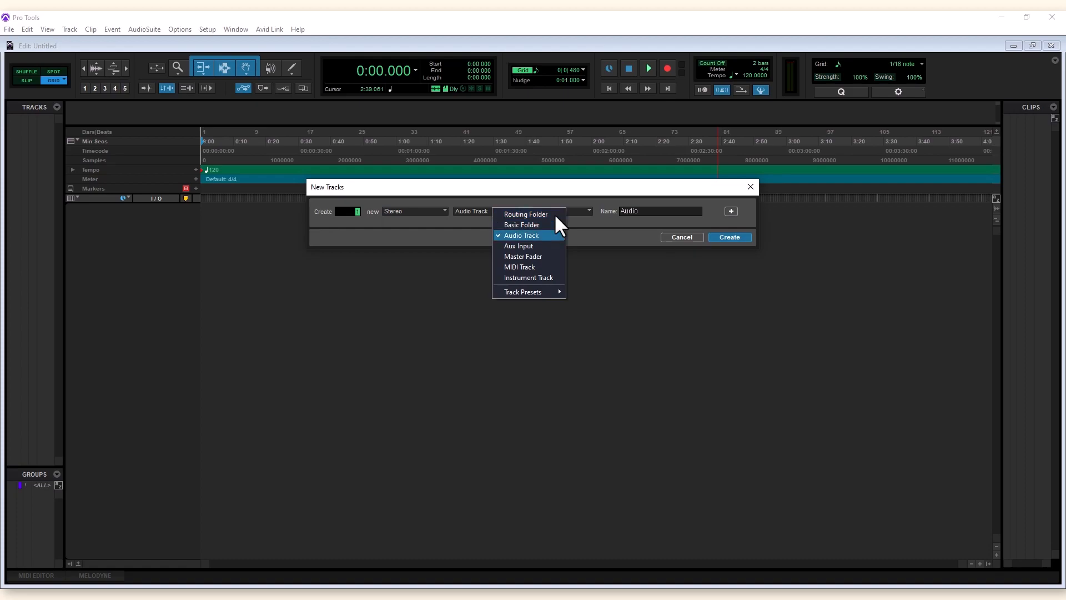
key("Down")
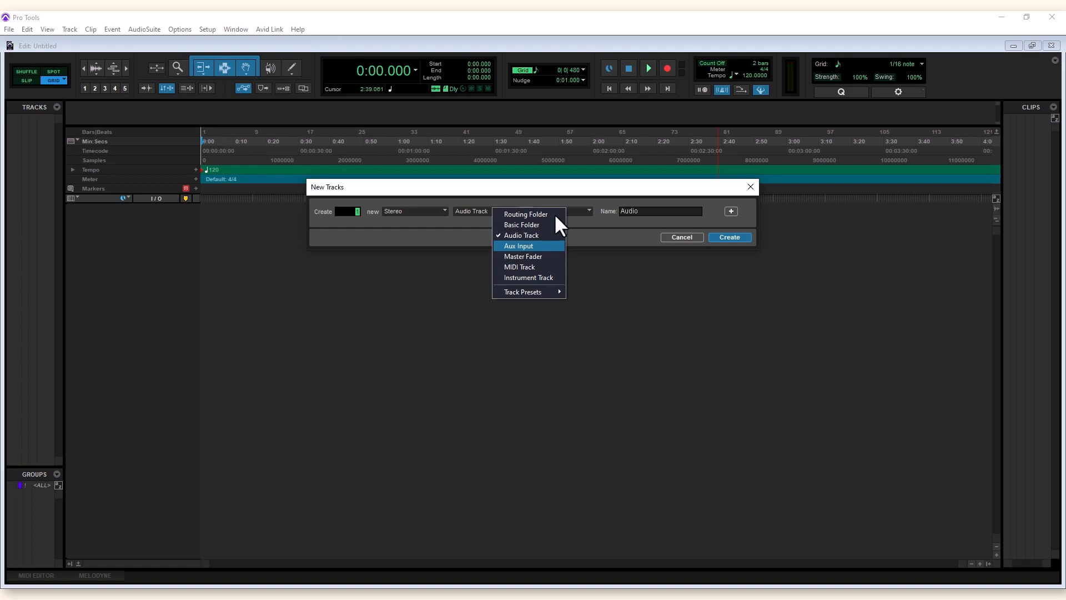
key("Down")
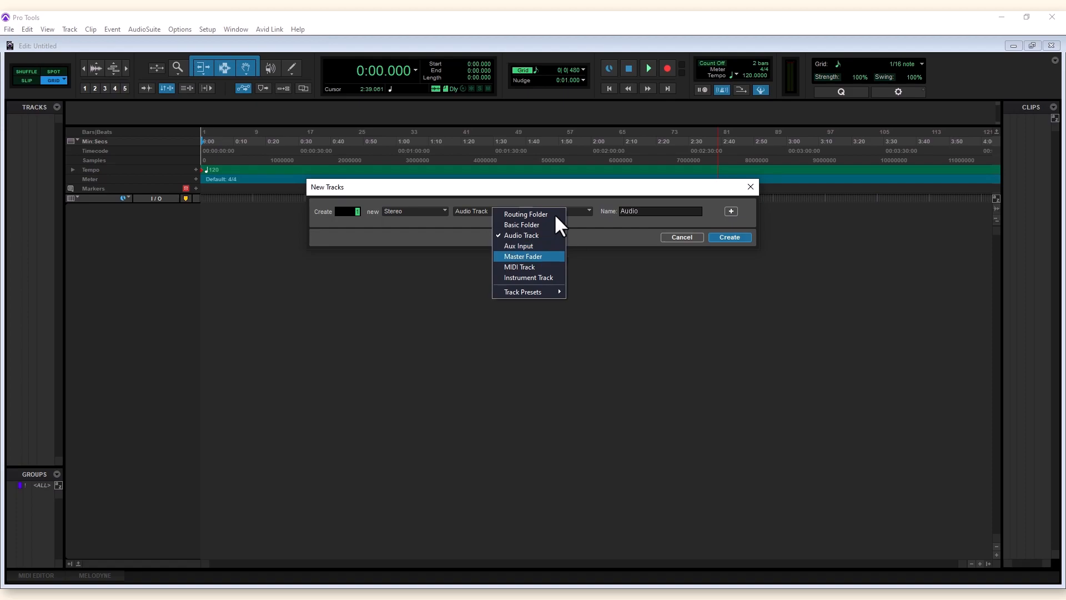
key("Down")
key("Down")
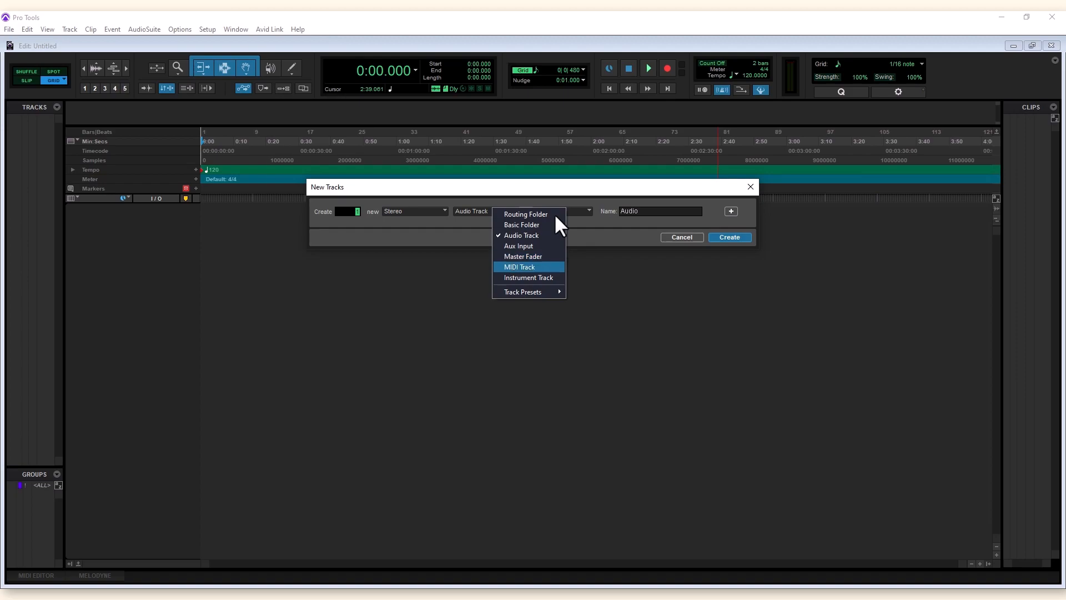
key("Up")
key("Up")
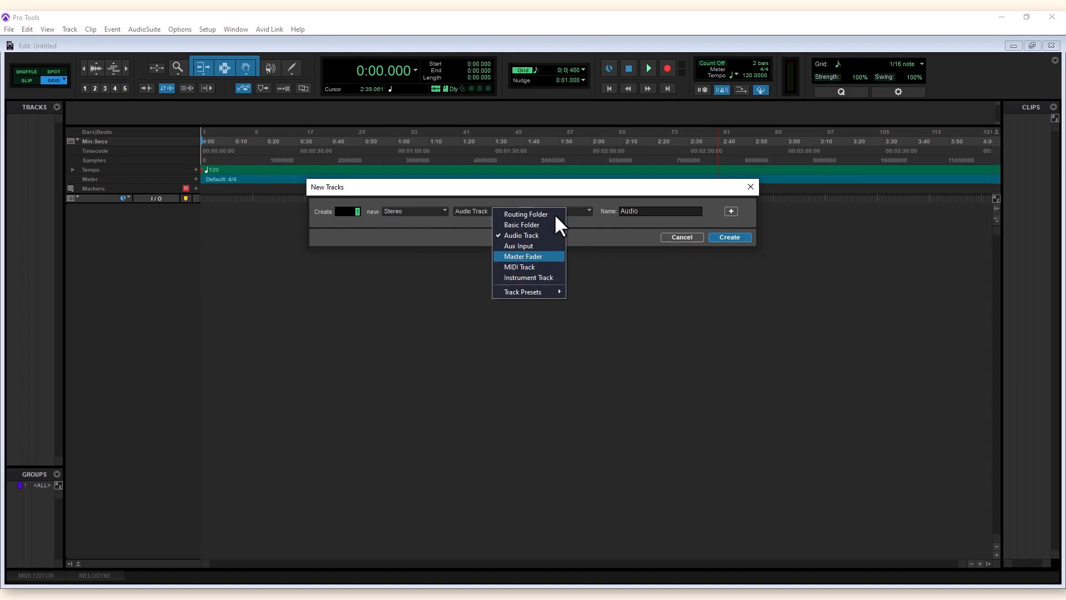
left_click(621, 231)
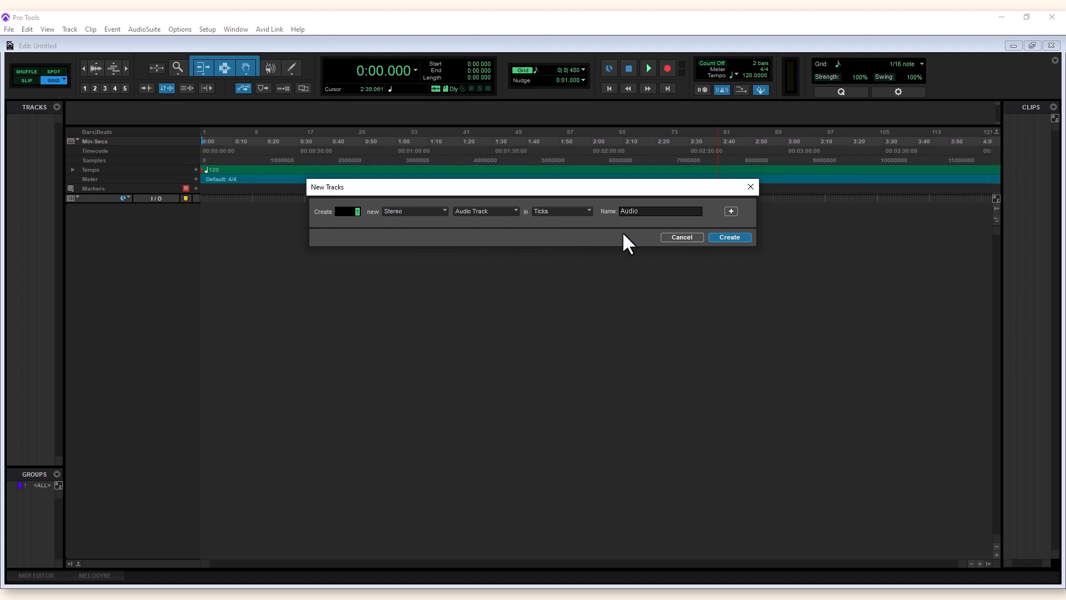
Name the new stereo audio track Drums and create it
left_click(651, 210)
type("Drums")
key("Return")
Open a new Soundbase workspace browser and reposition it over the Edit window
left_click(229, 31)
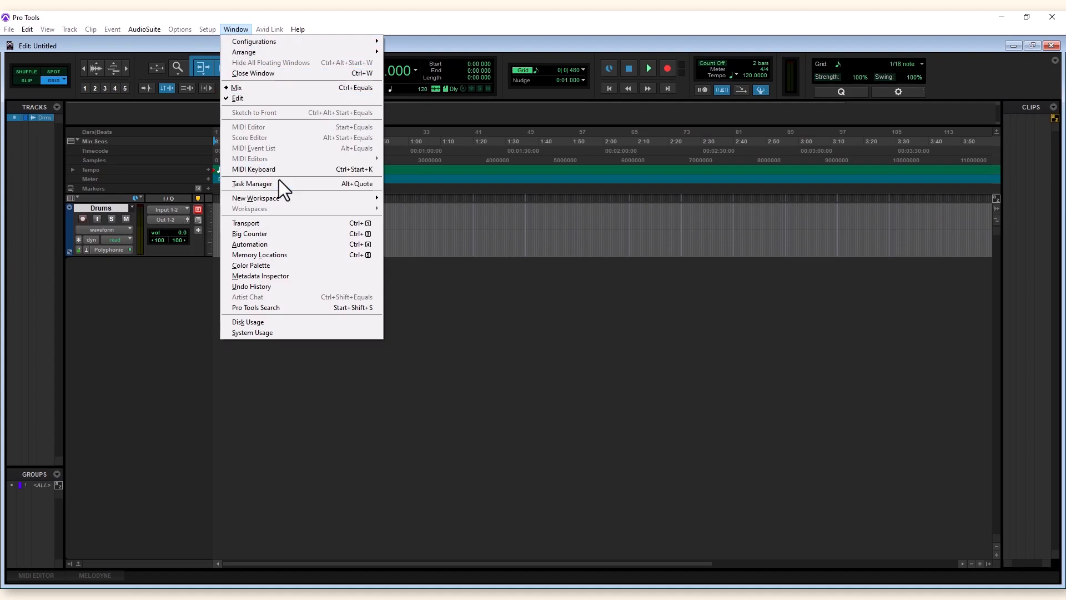
mouse_move(279, 196)
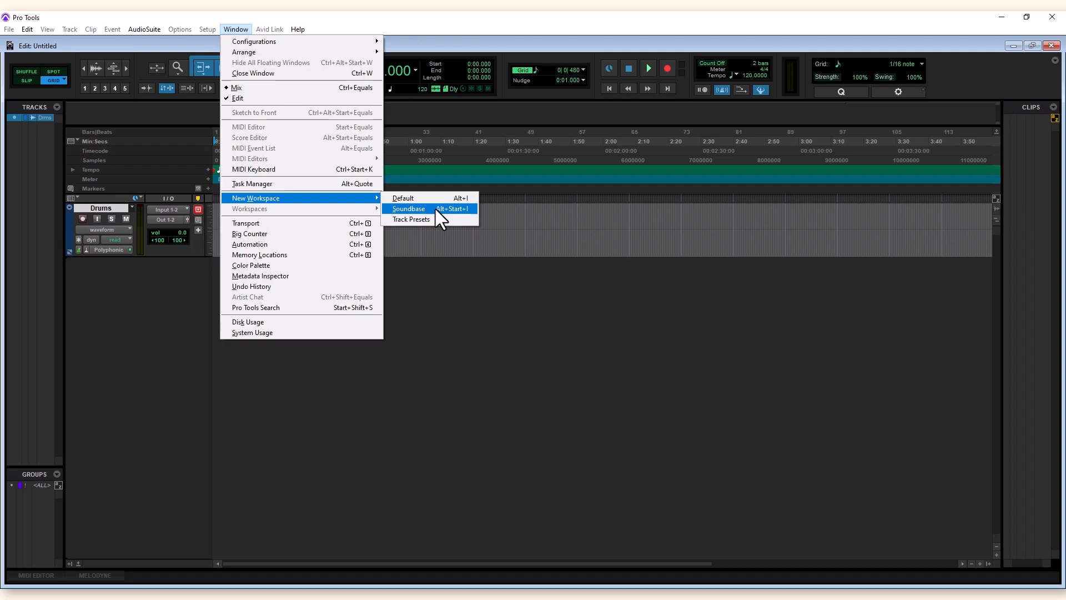
left_click(436, 208)
left_click_drag(657, 319, 578, 280)
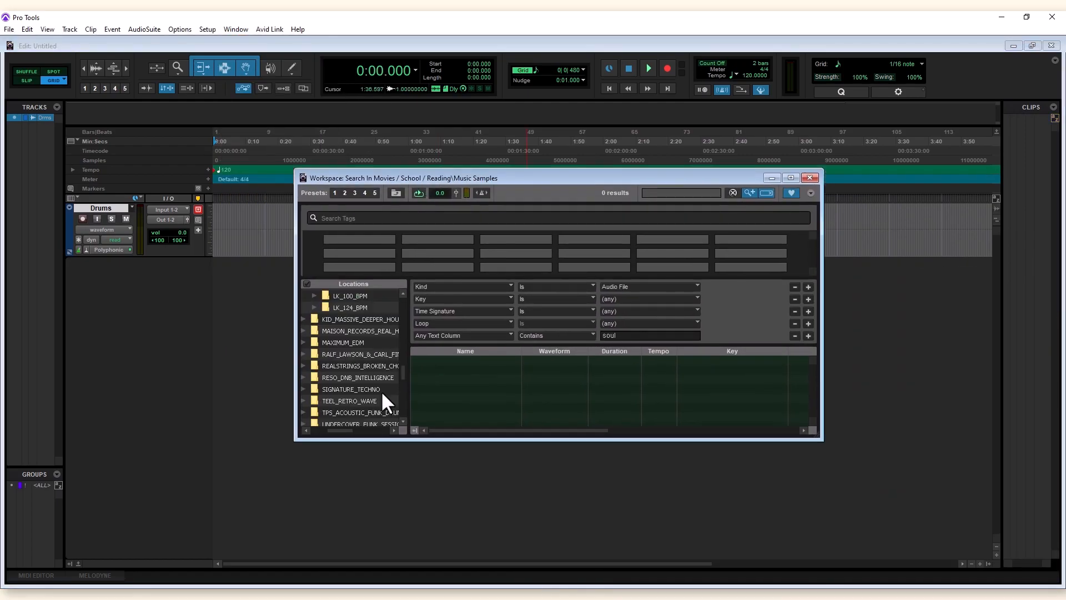
Browse the TPS acoustic funk drums samples to BSD_WAV_LOOPS and BSD_72_MELLOW_SOUL, and cancel the search to list that folder's files
scroll(381, 391, "down", 1)
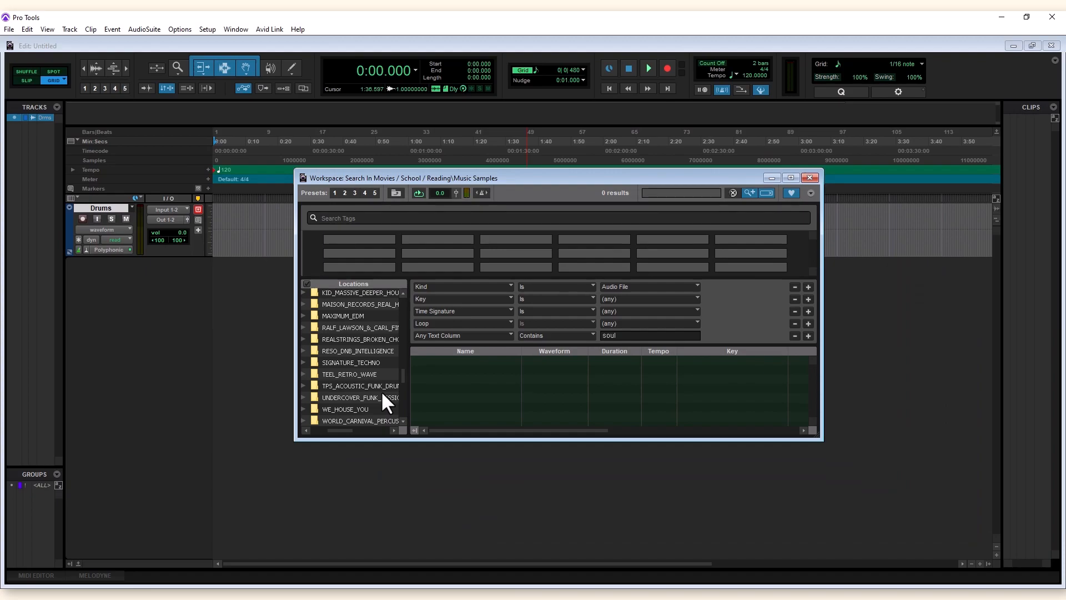
left_click(304, 385)
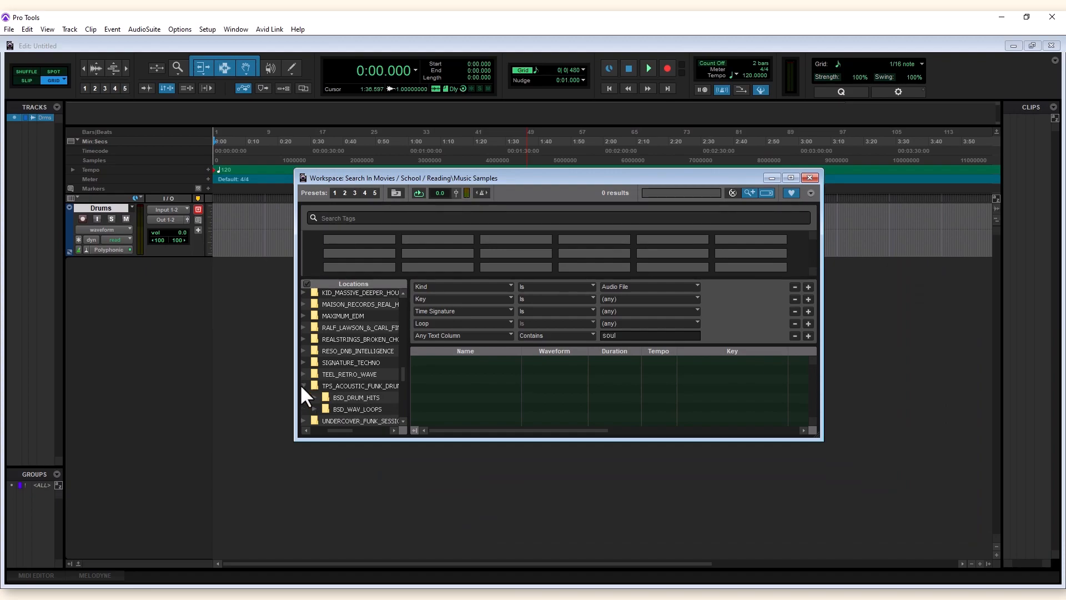
left_click(358, 406)
key("Right")
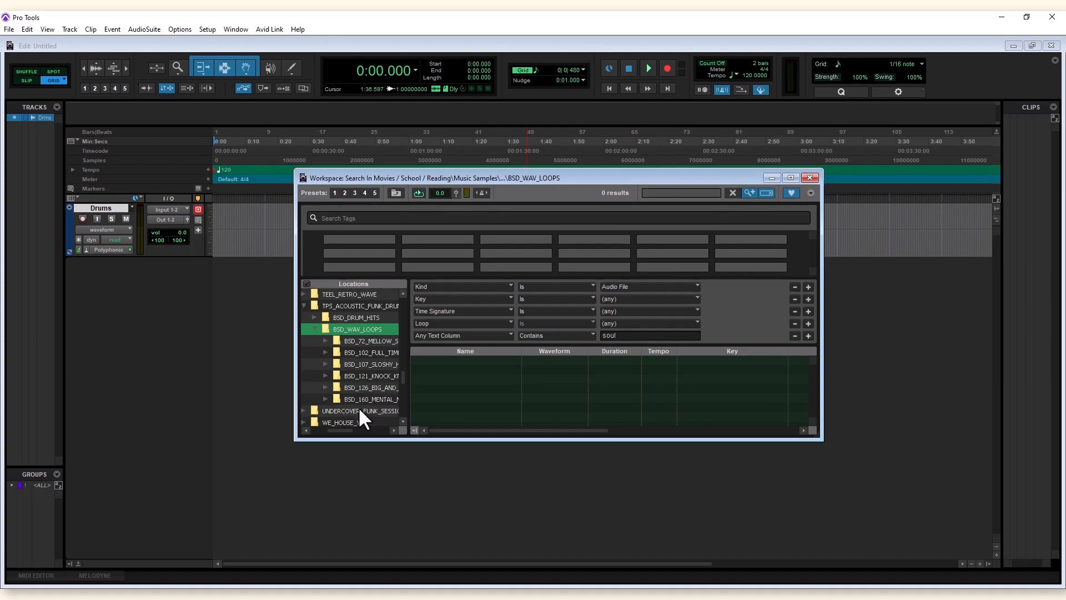
double_click(362, 339)
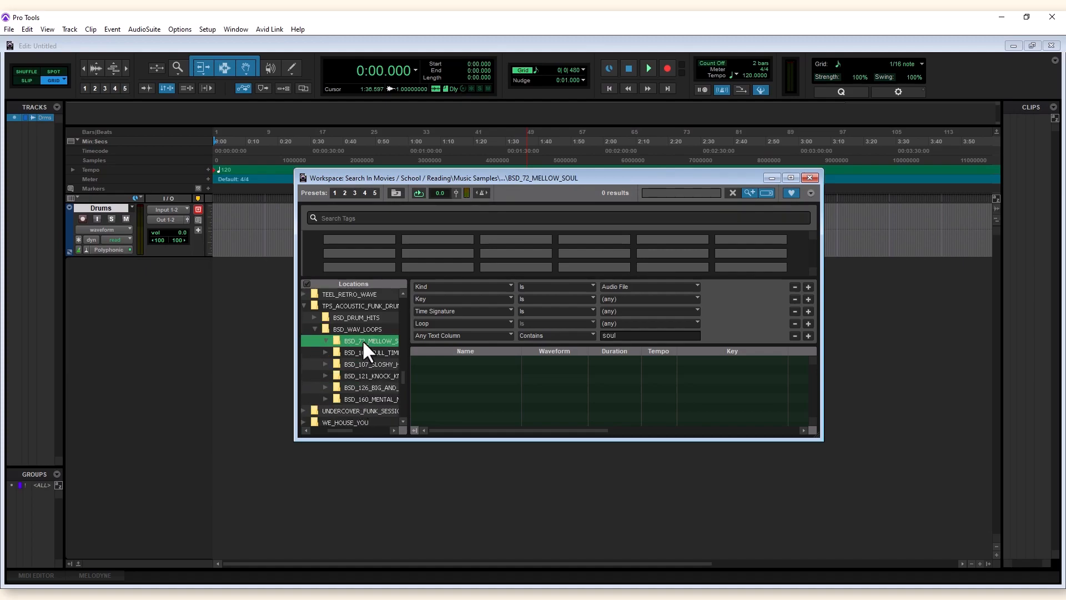
left_click(732, 192)
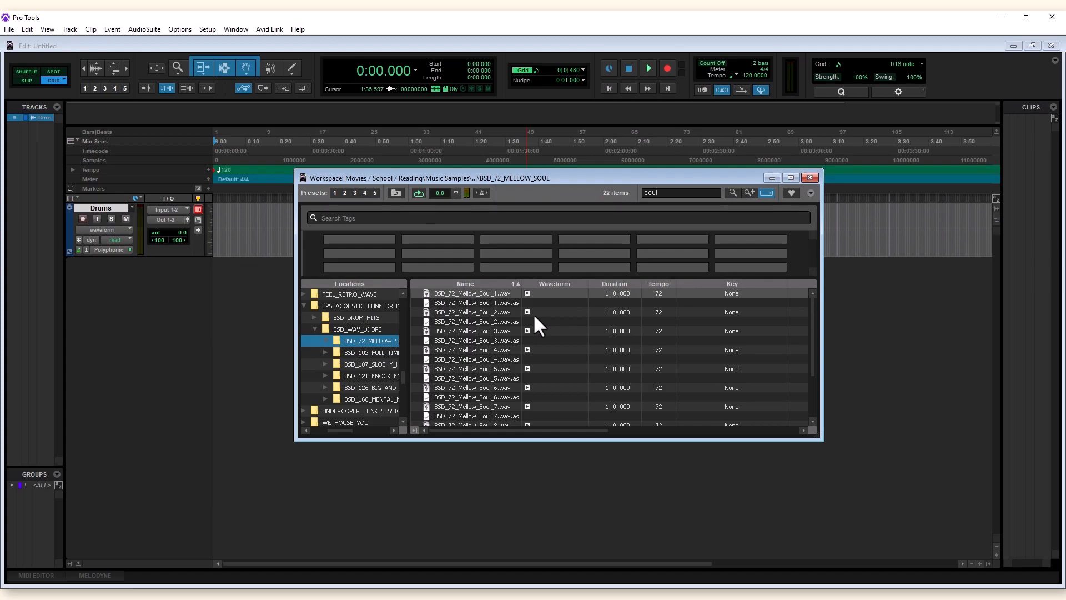
Preview the drum loops BSD_72_Mellow_Soul_1.wav through BSD_72_Mellow_Soul_4.wav
left_click(527, 293)
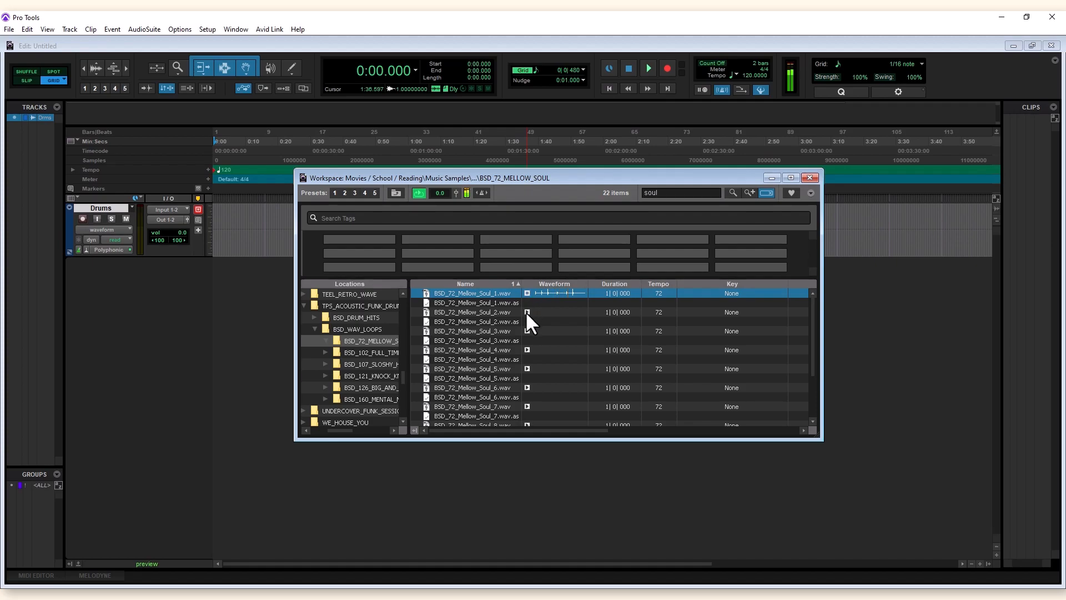
left_click(526, 311)
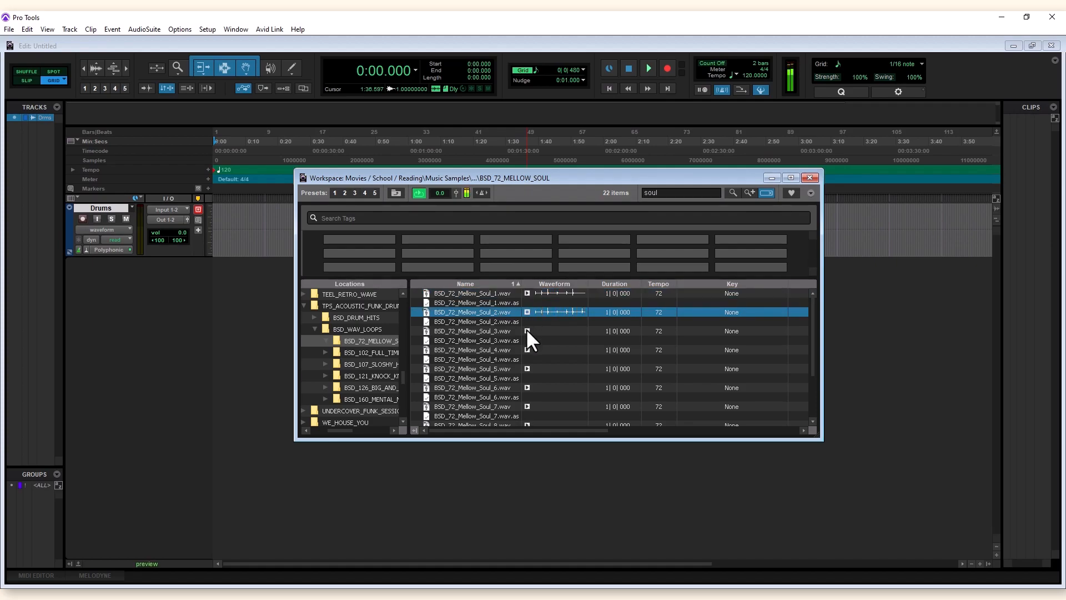
left_click(527, 330)
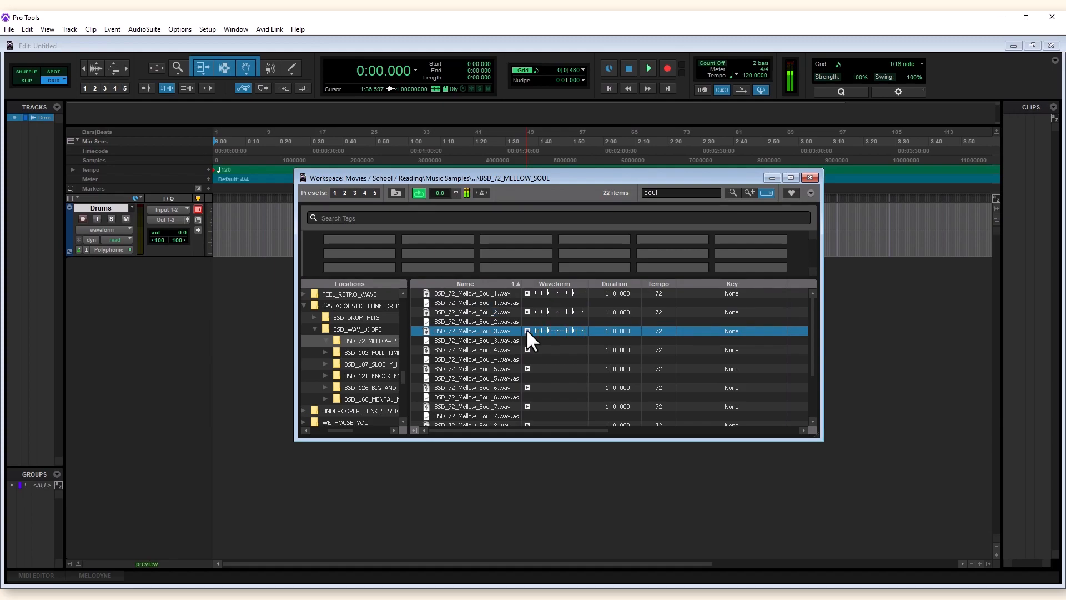
left_click(527, 349)
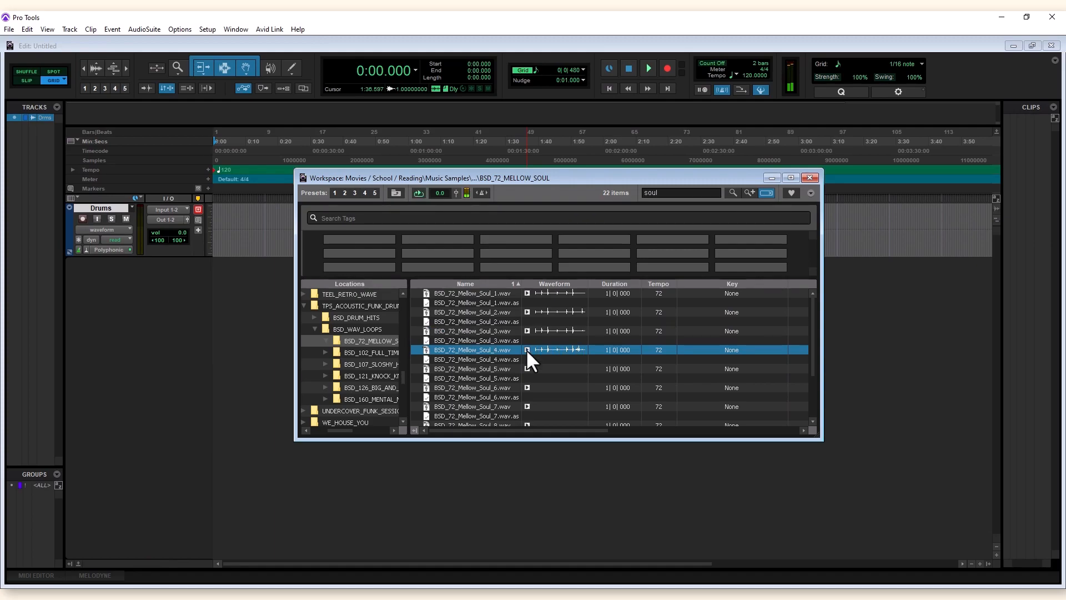
Place BSD_72_Mellow_Soul_2, 3 and 4 one after another on the Drums track, and close the workspace browser
left_click(488, 311)
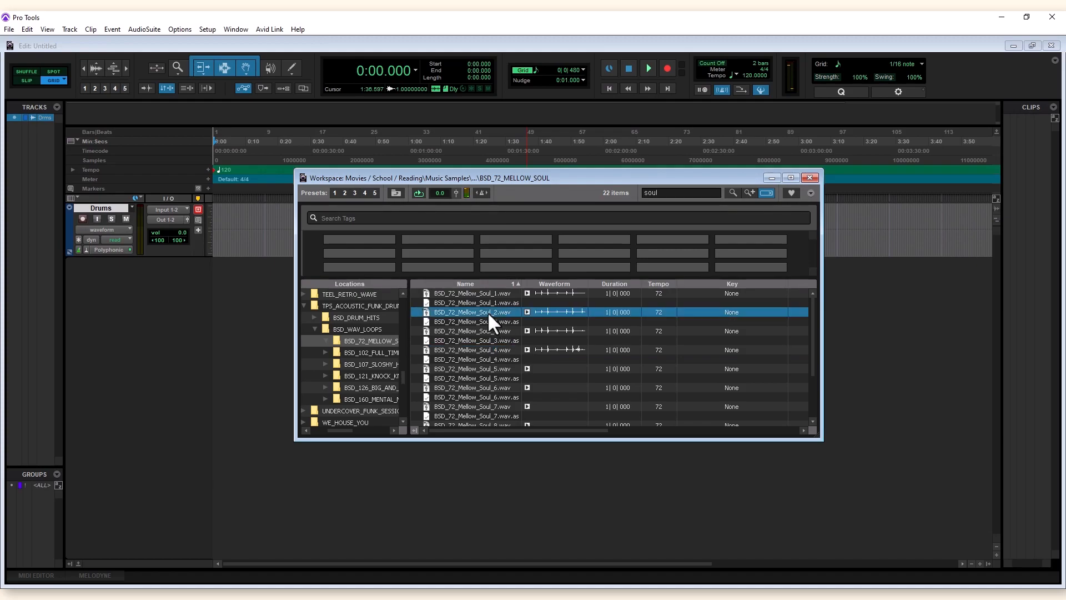
left_click_drag(460, 308, 217, 230)
left_click(481, 328)
left_click_drag(481, 328, 225, 234)
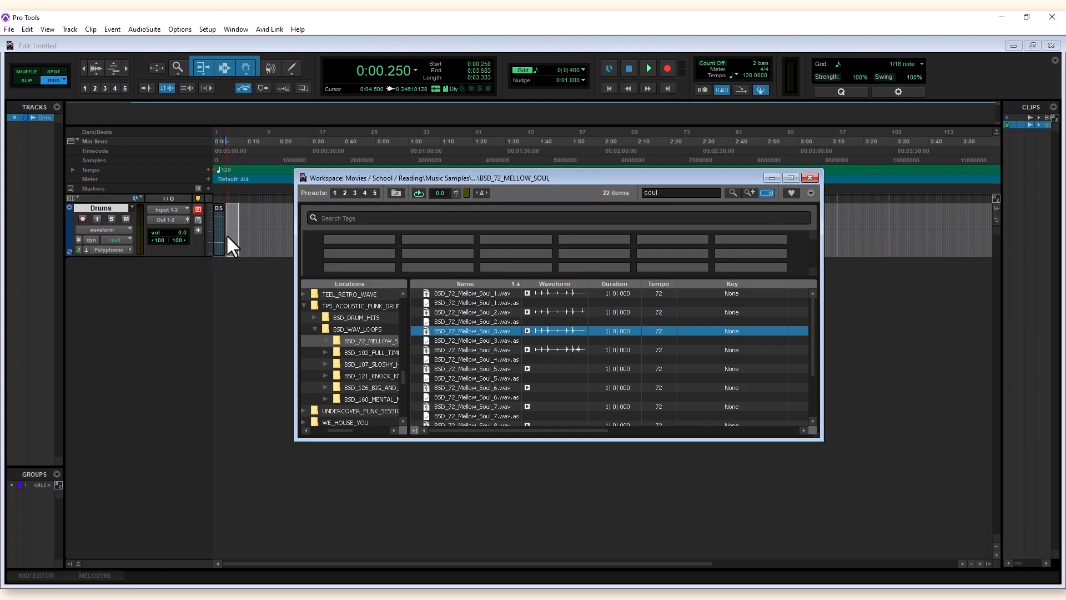
left_click(475, 347)
left_click_drag(471, 348, 244, 248)
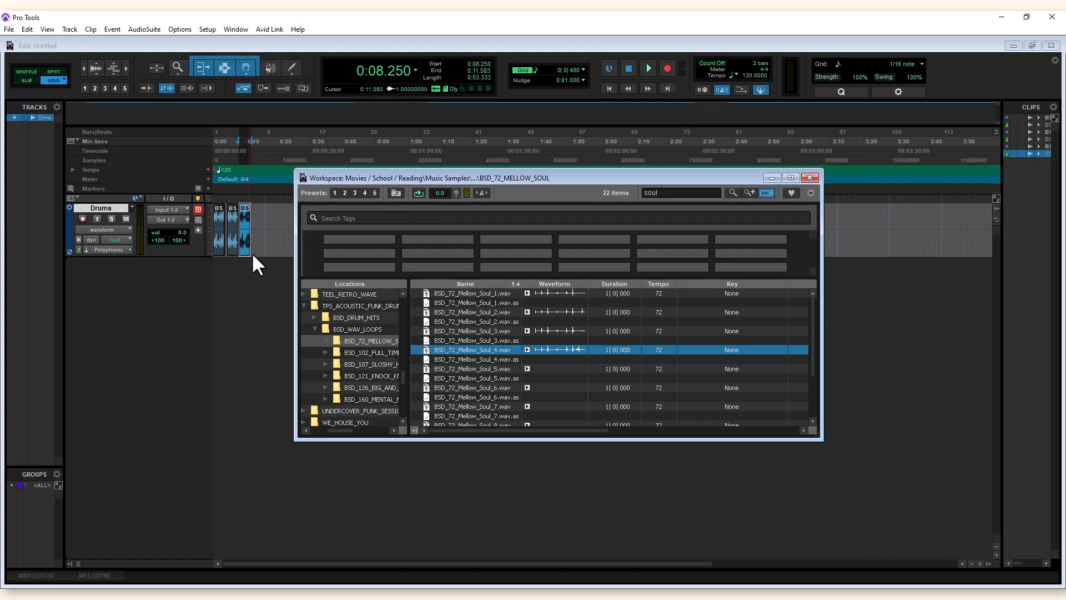
left_click(810, 178)
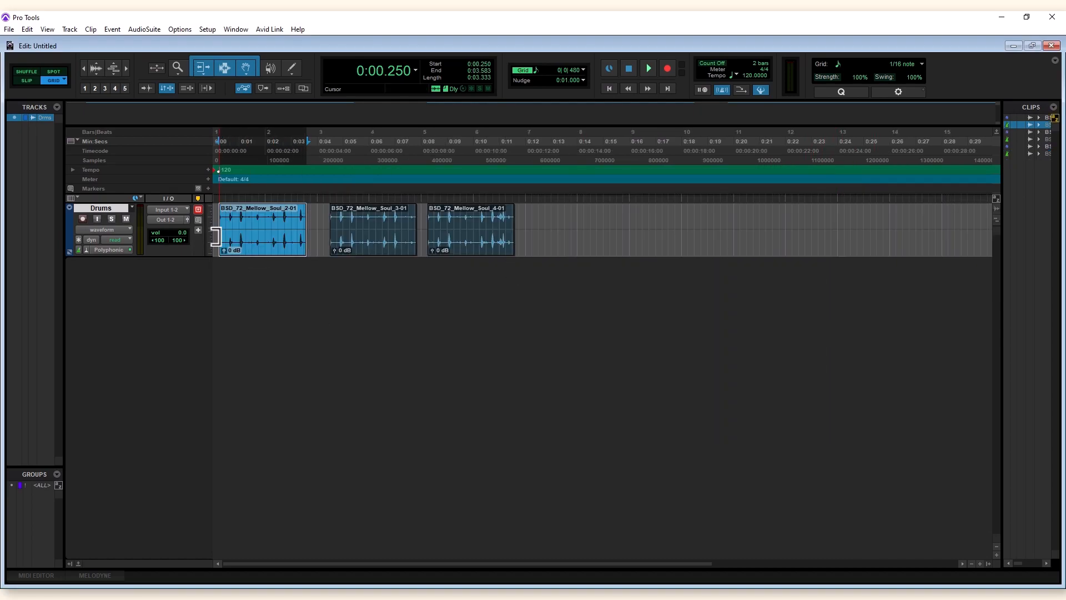
Zoom the timeline in on the first drum clip and back out to all three clips
scroll(216, 238, "up", 3)
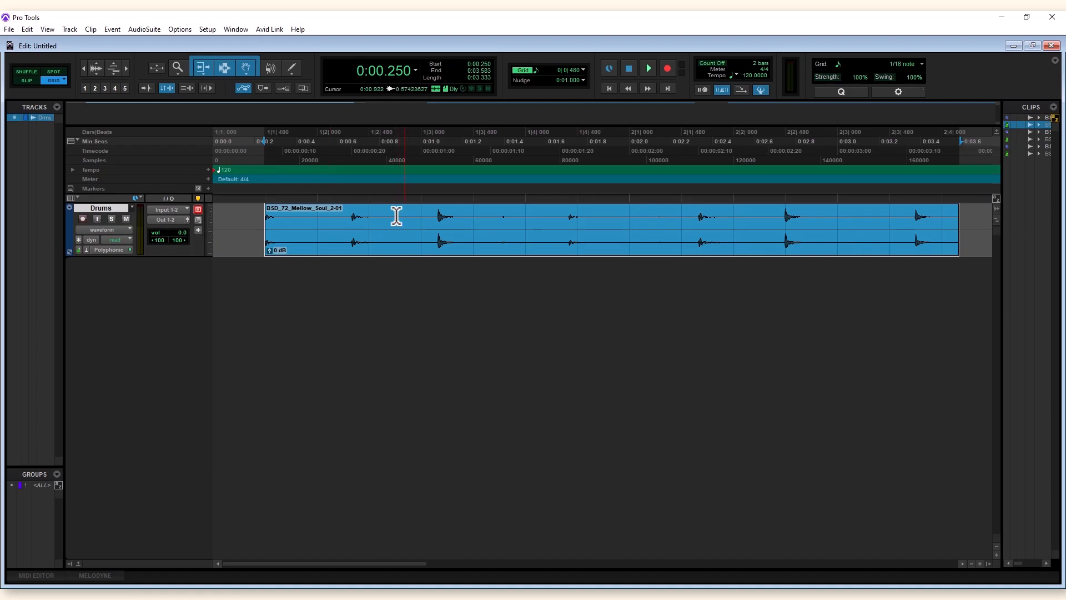
scroll(396, 216, "down", 1)
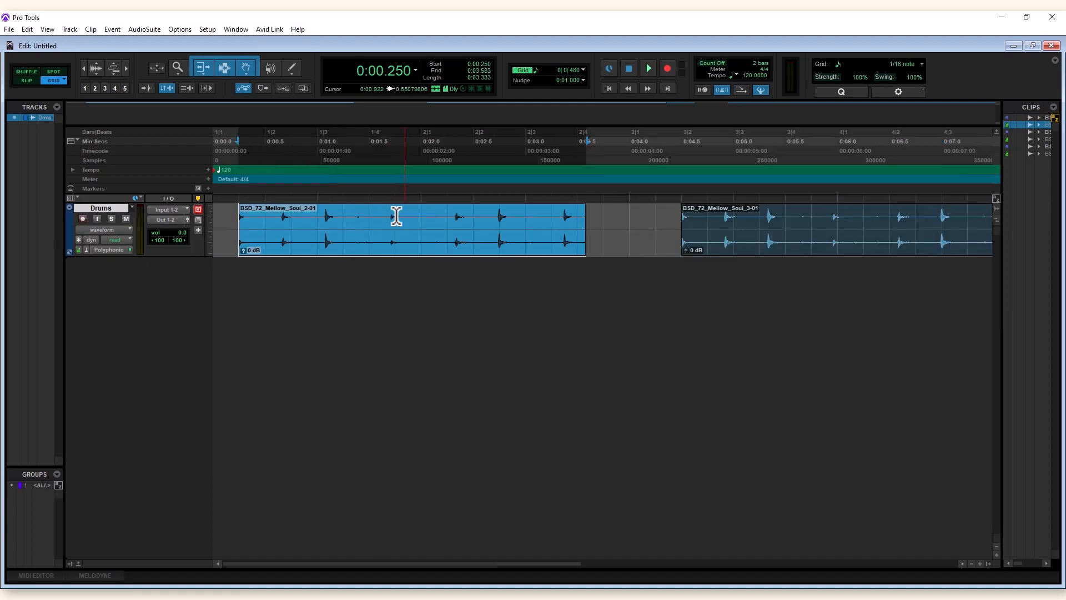
scroll(397, 216, "down", 2)
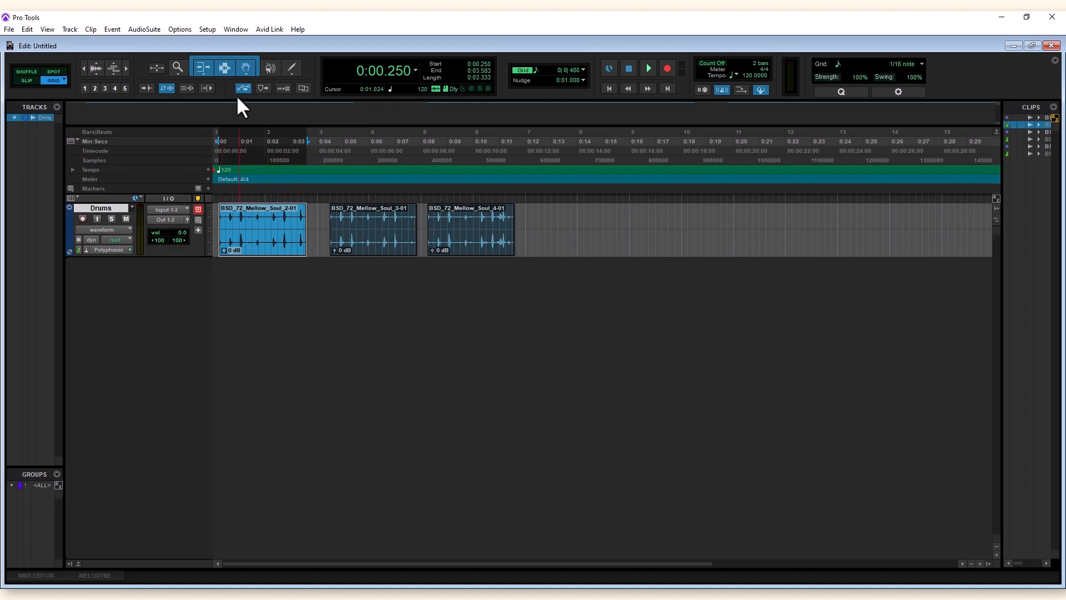
Try the Zoomer and the Selector as single tools, returning to the Smart Tool after each
left_click(180, 66)
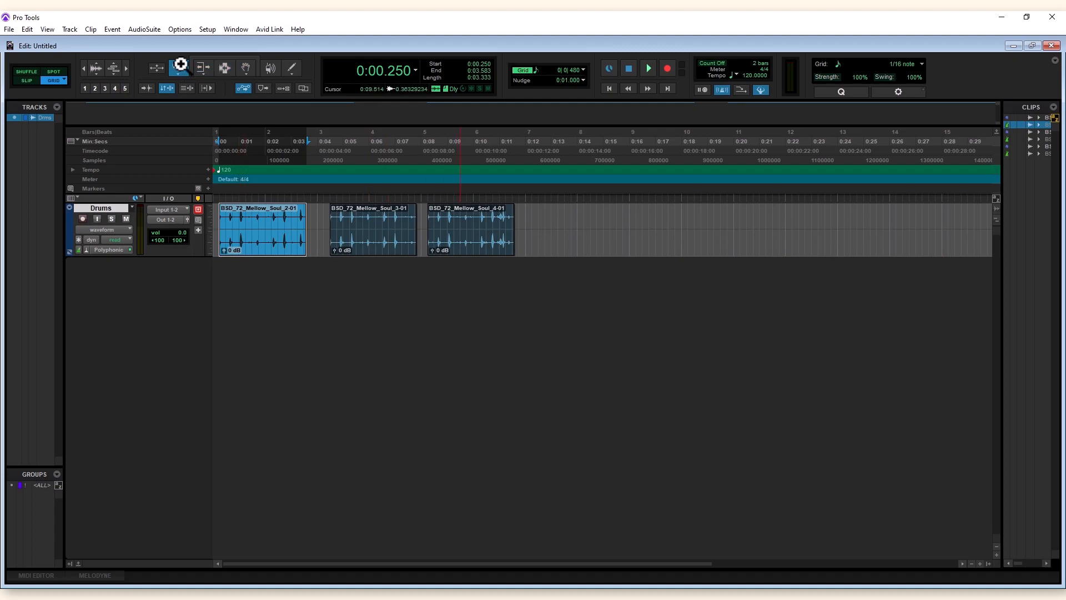
left_click(235, 58)
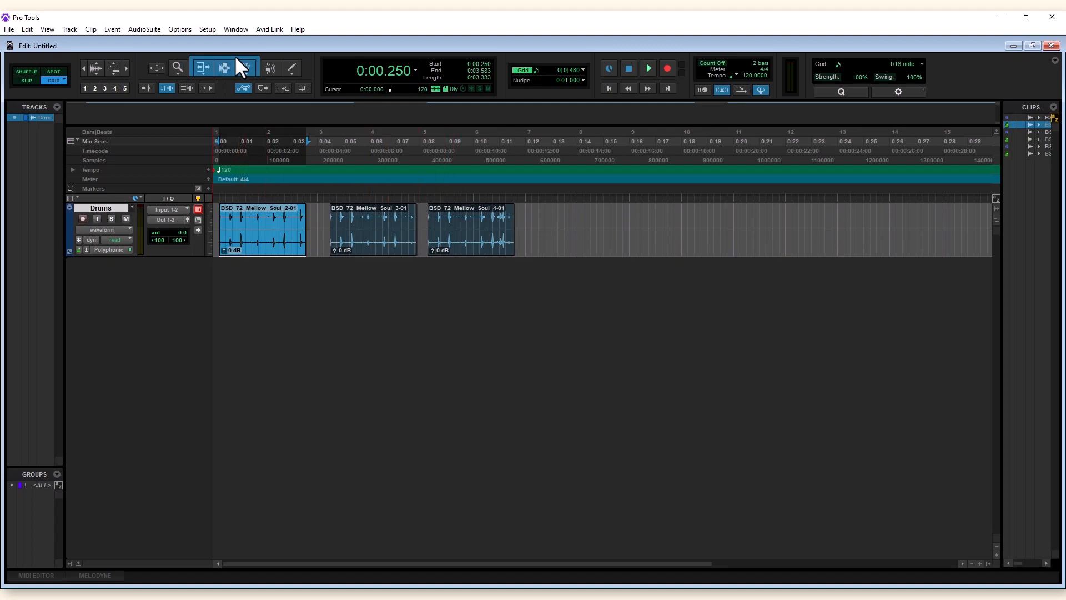
left_click(229, 65)
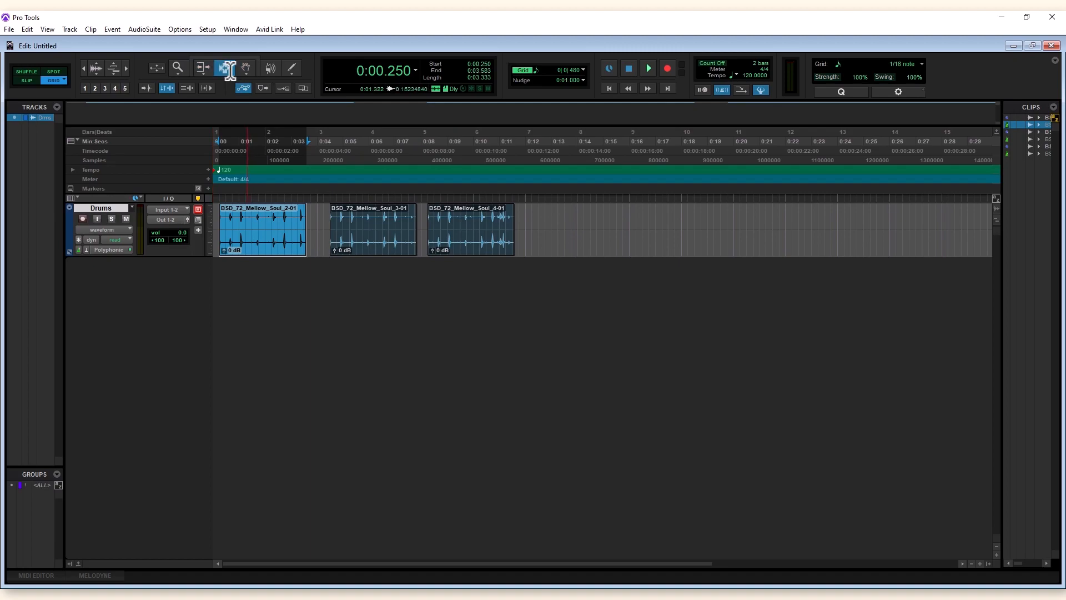
left_click(220, 57)
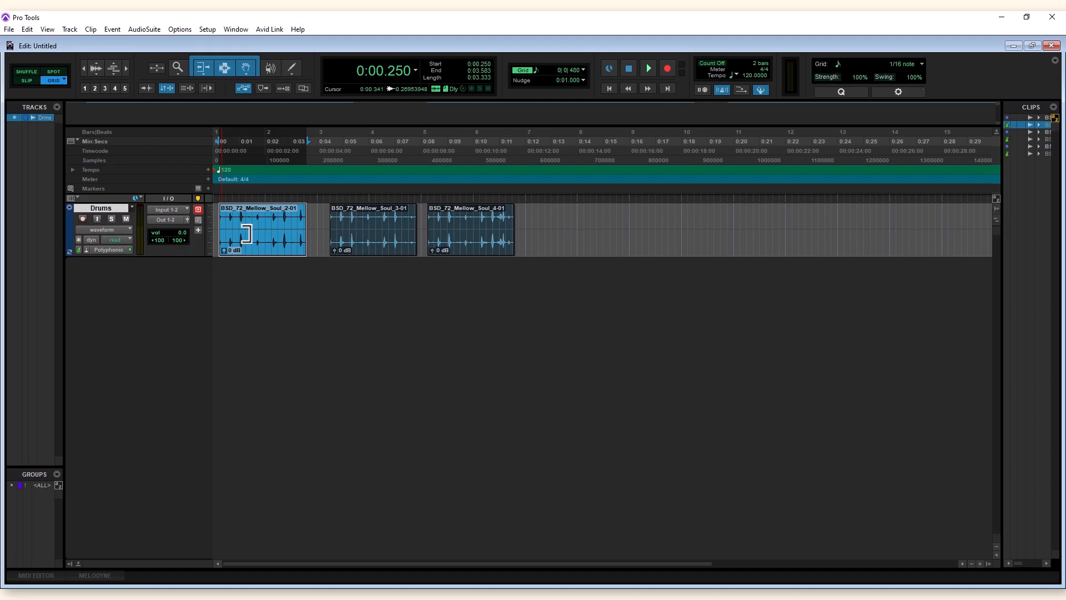
Try extending the first drum clip at both edges, and move the clip to the very start of the timeline
scroll(252, 236, "up", 2)
left_click_drag(244, 240, 198, 236)
mouse_move(581, 235)
left_mouse_down()
mouse_move(537, 233)
mouse_move(595, 236)
left_mouse_up()
left_click_drag(431, 252, 379, 244)
Place the edit cursor at 0:01.500 and 0:04.750, and move the BSD_72_Mellow_Soul_3 clip to start at 0:03.500
left_click(368, 205)
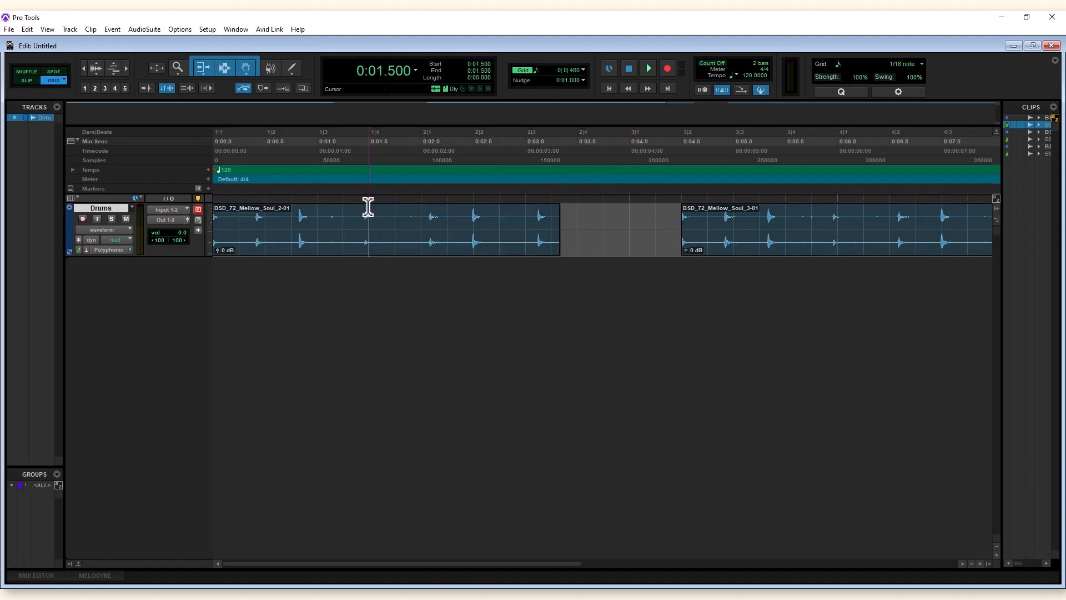
left_click(712, 210)
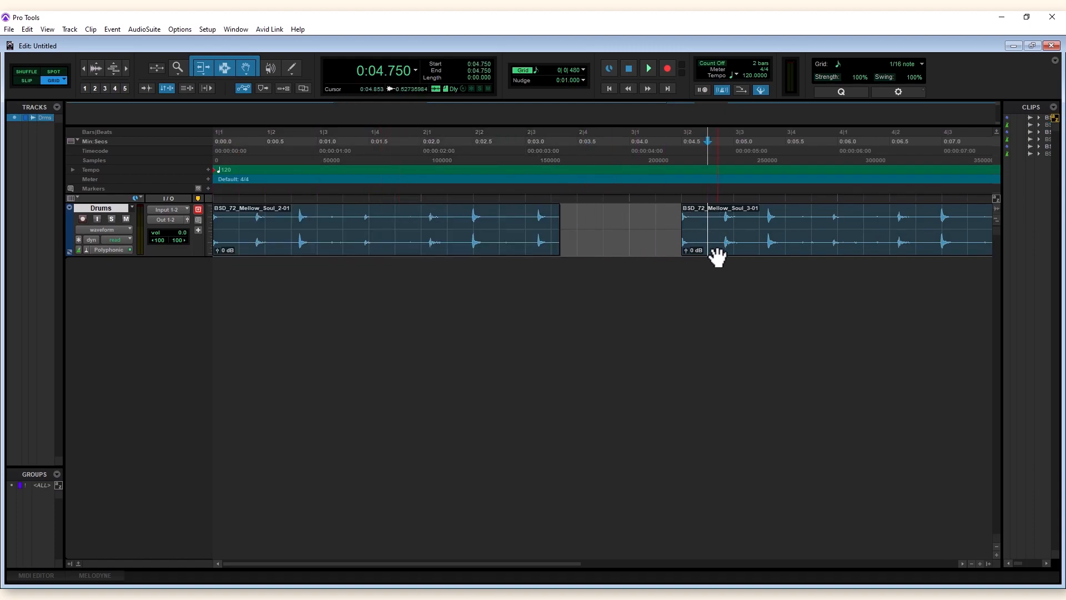
left_click(720, 255)
left_click_drag(720, 254, 606, 248)
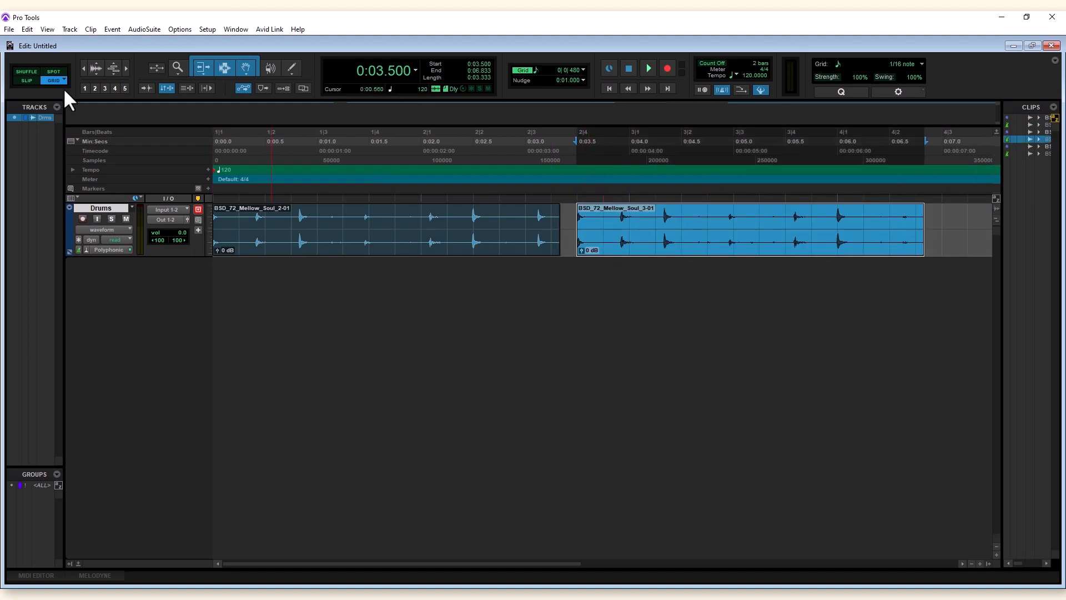
Switch the edit mode to Slip and move the second and third drum clips to close the gaps between all three
left_click(24, 77)
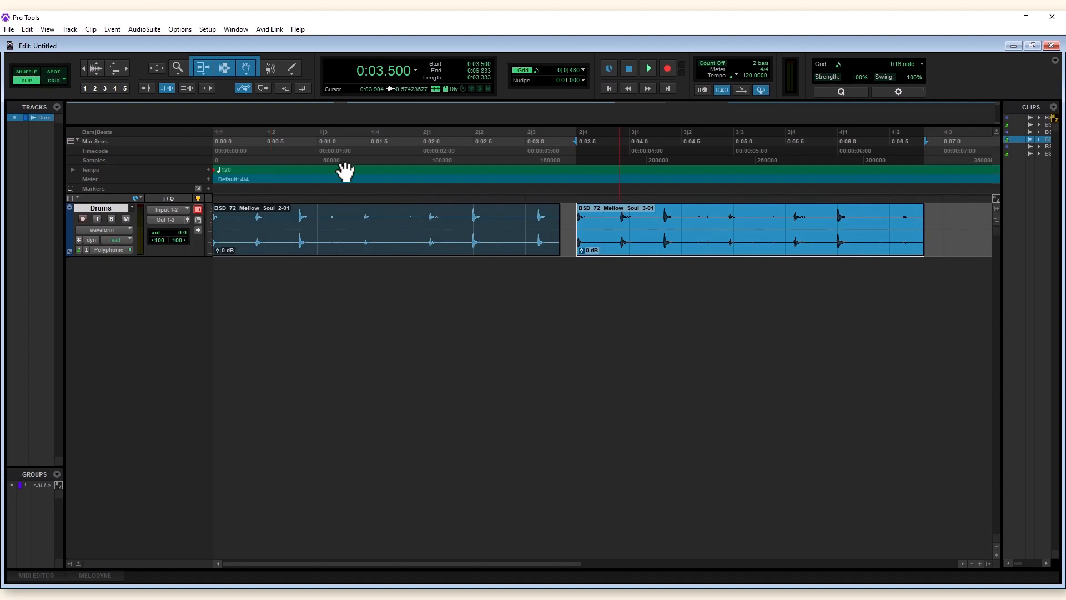
left_click_drag(635, 242, 621, 243)
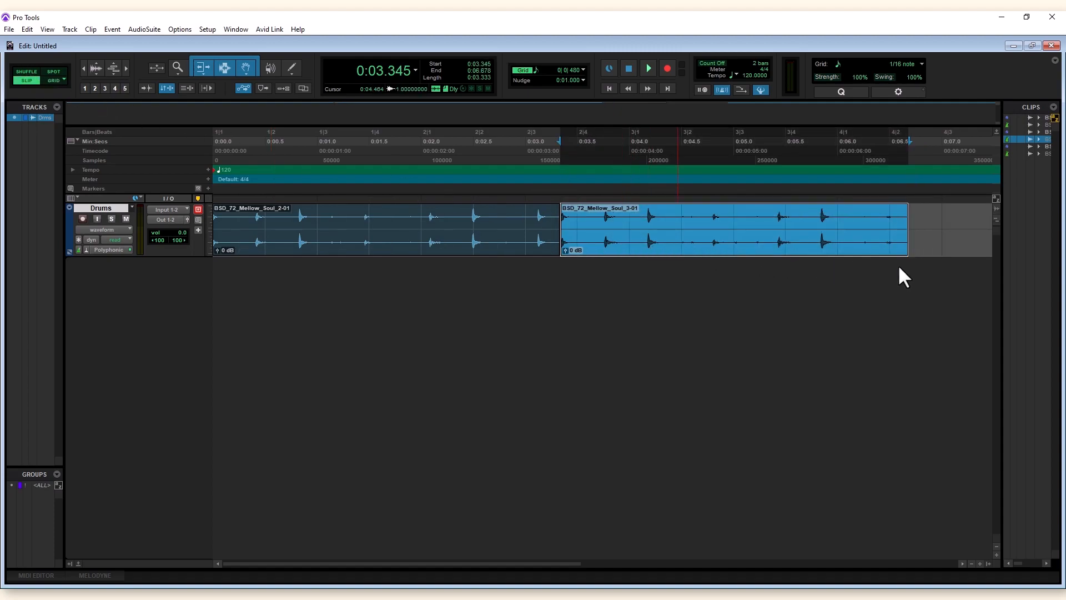
key("ctrl+bracketleft")
key("ctrl+bracketleft")
left_click_drag(484, 235, 446, 236)
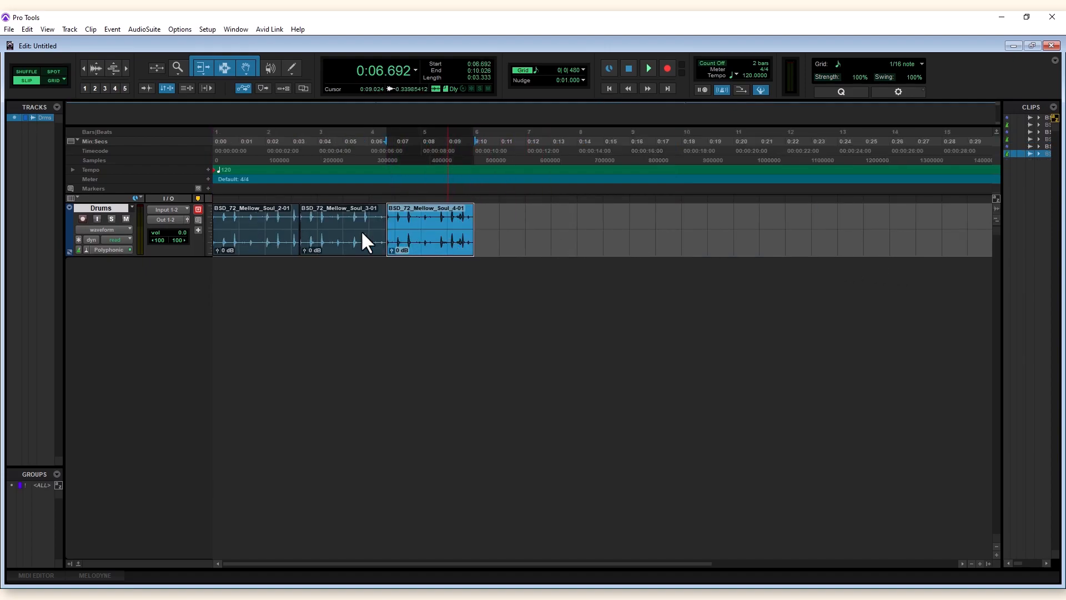
Play the joined drum clips from the session start, and set the edit mode back to Grid
left_click(245, 222)
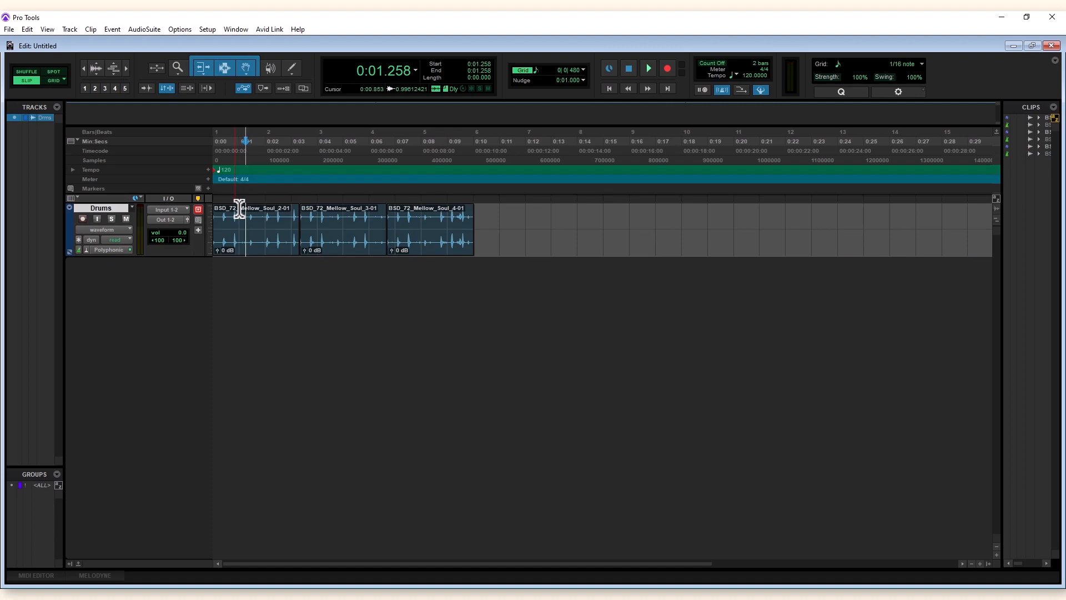
key("Return")
key("space")
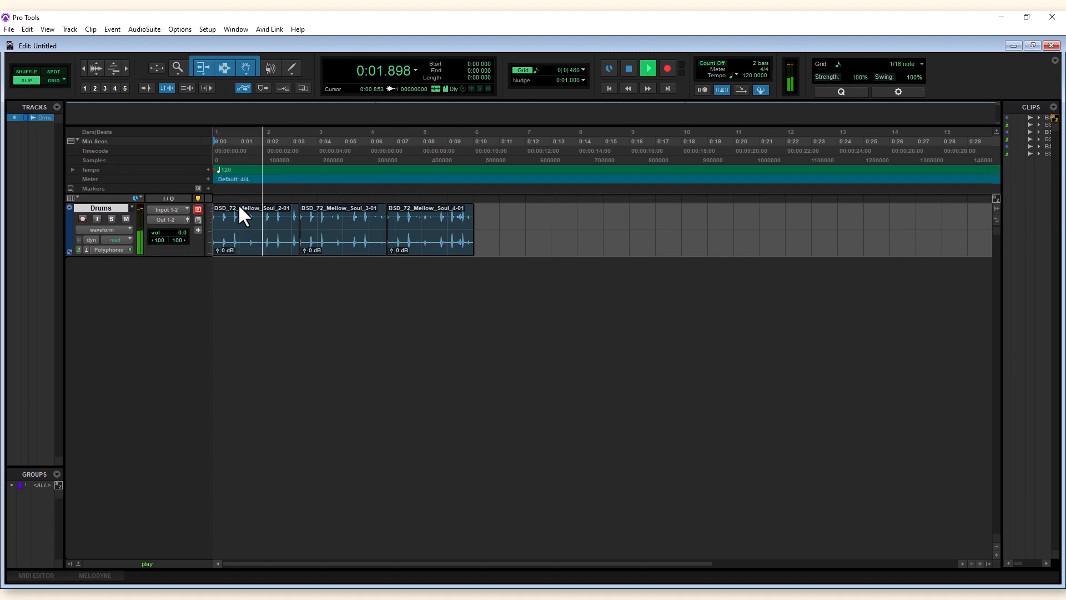
left_click(53, 80)
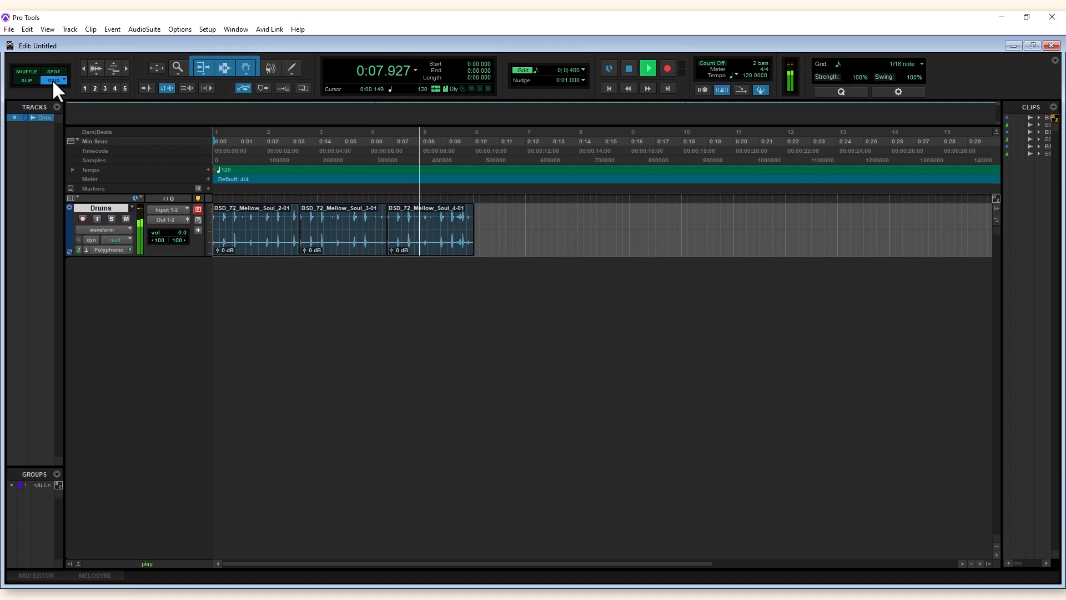
key("space")
Copy the BSD_72_Mellow_Soul_3 clip to 0:10.000 after the third clip, and duplicate that copy directly behind itself
left_click(311, 238)
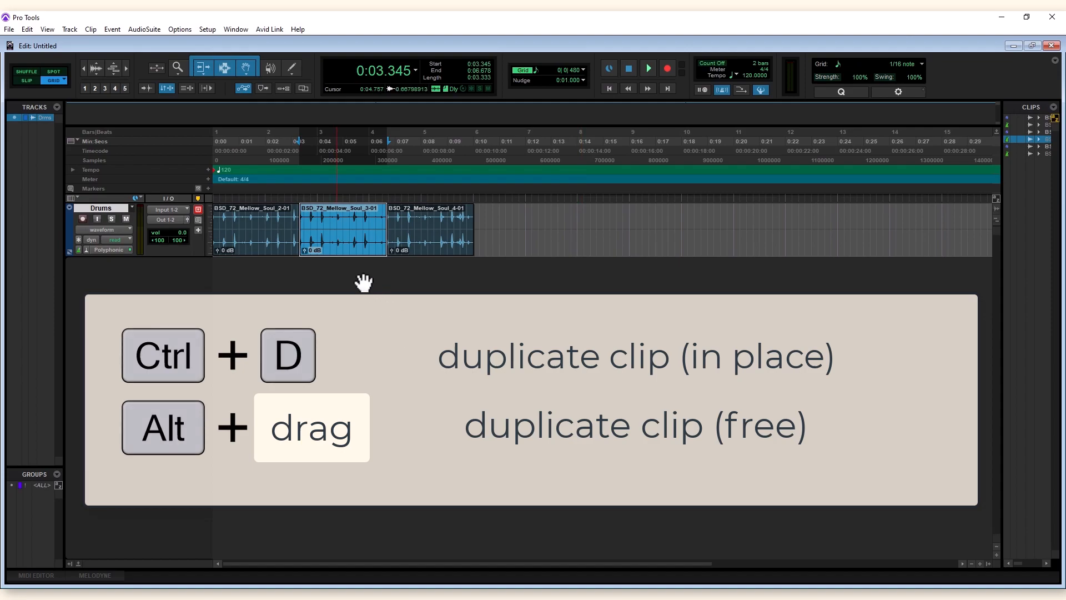
left_click_drag(337, 250, 511, 244)
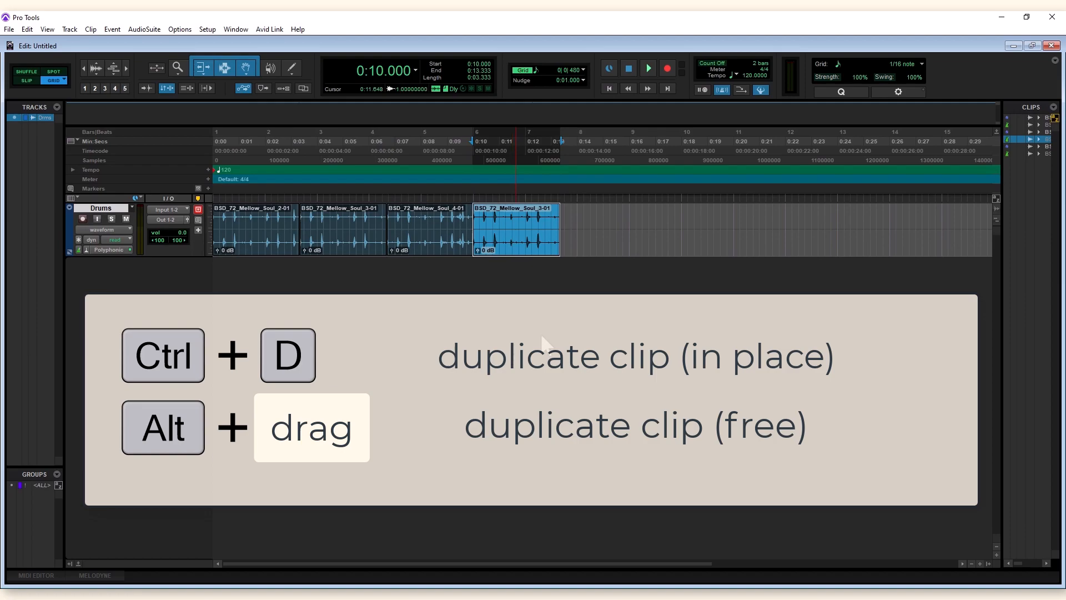
key("ctrl+d")
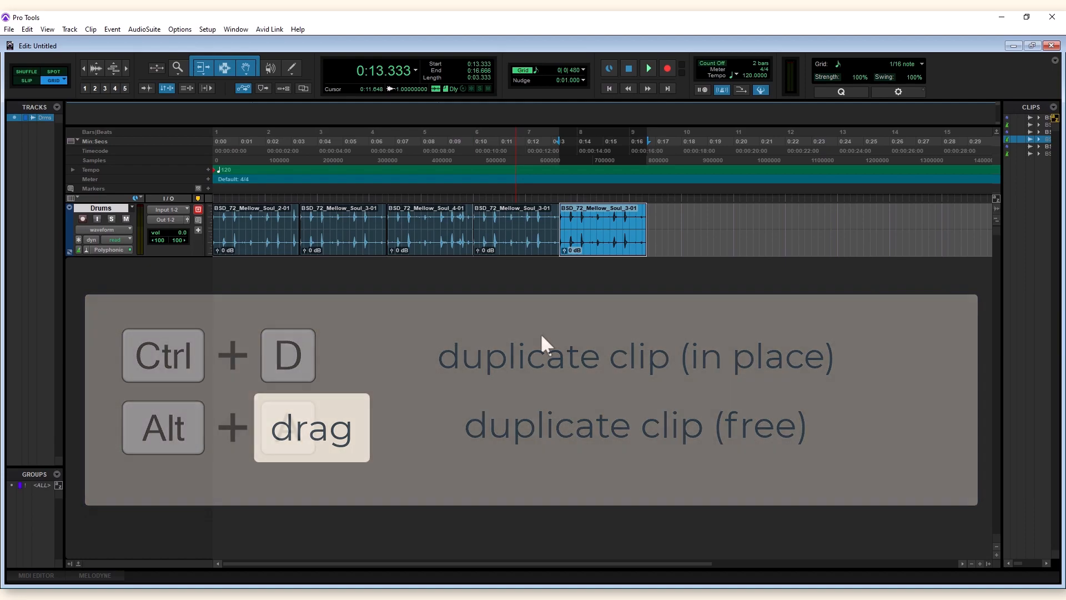
Copy the third clip, BSD_72_Mellow_Soul_4-01, to 0:16.750 at the end of the Drums track
left_click(439, 244)
left_click_drag(430, 244, 691, 241)
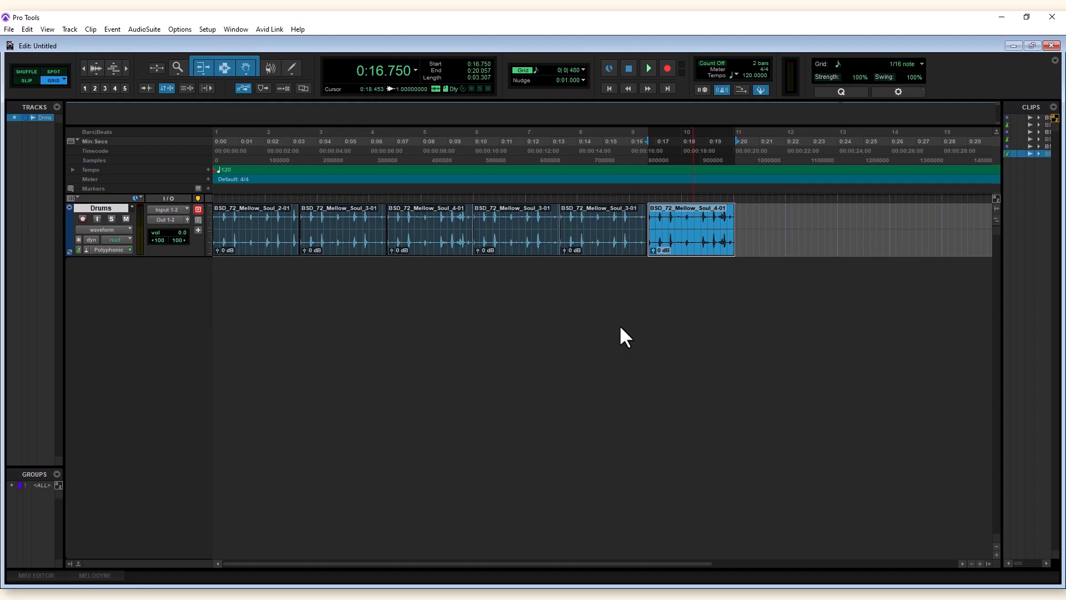
Show the Mix window, maximize it to view the Drums channel strip, and return to the Edit window
key("ctrl+equal")
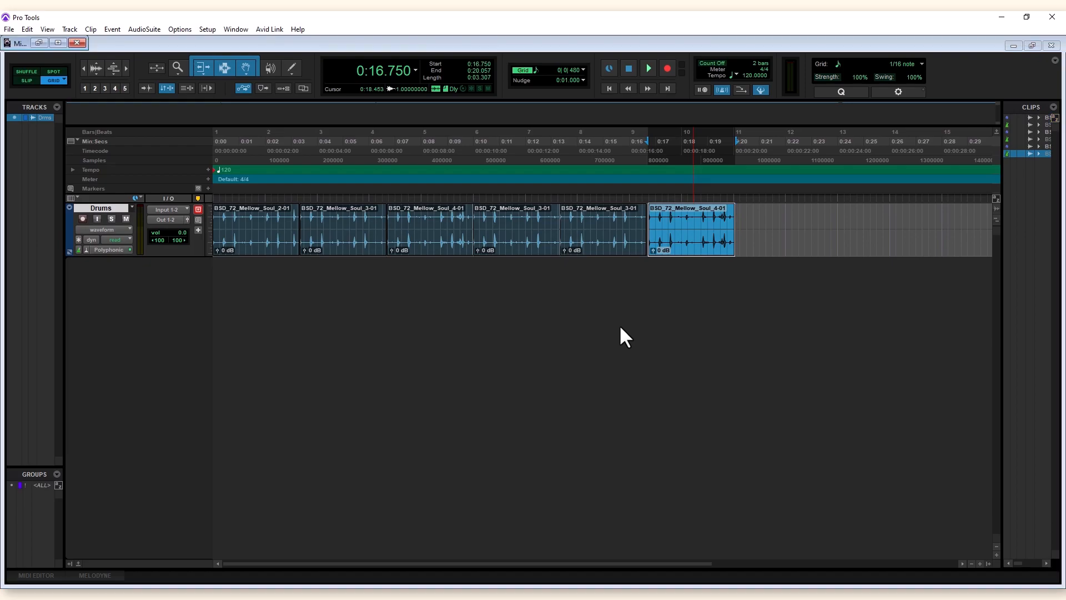
left_click(59, 43)
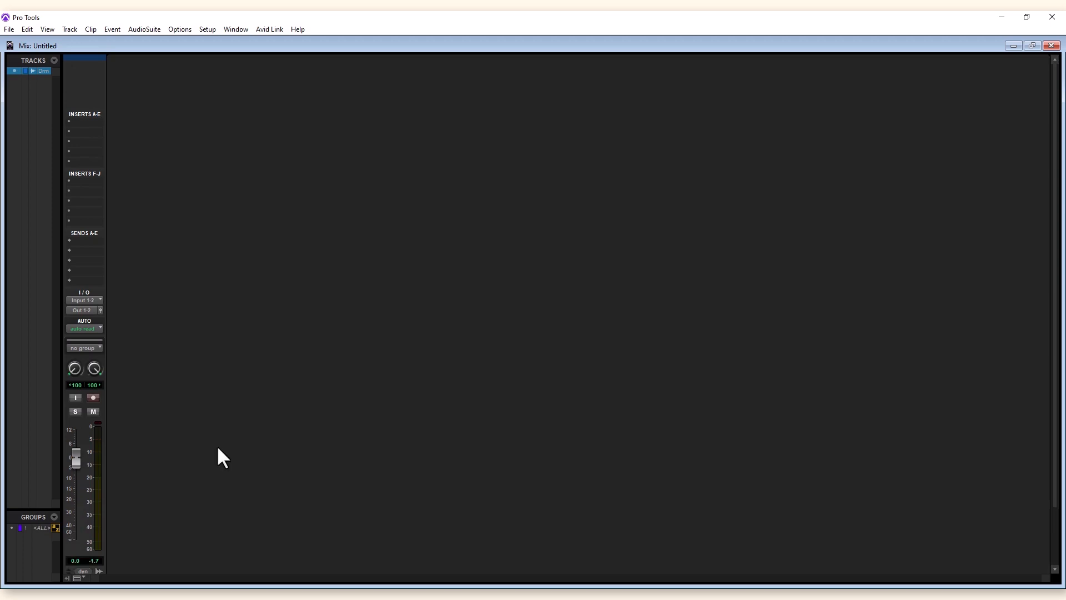
key("ctrl+equal")
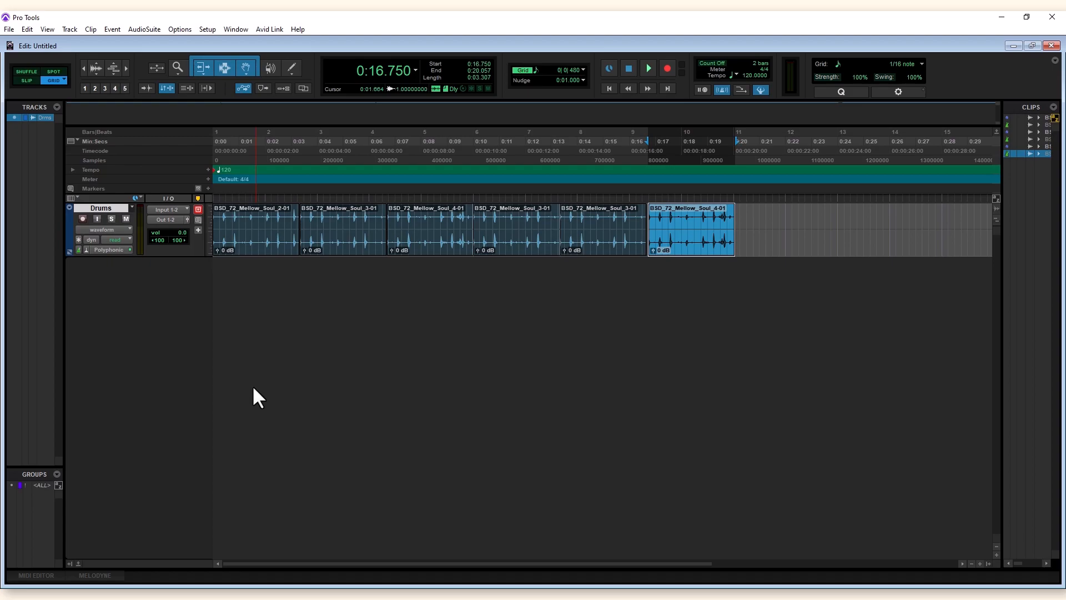
Set up one new stereo Instrument Track in ticks
key("ctrl+shift+n")
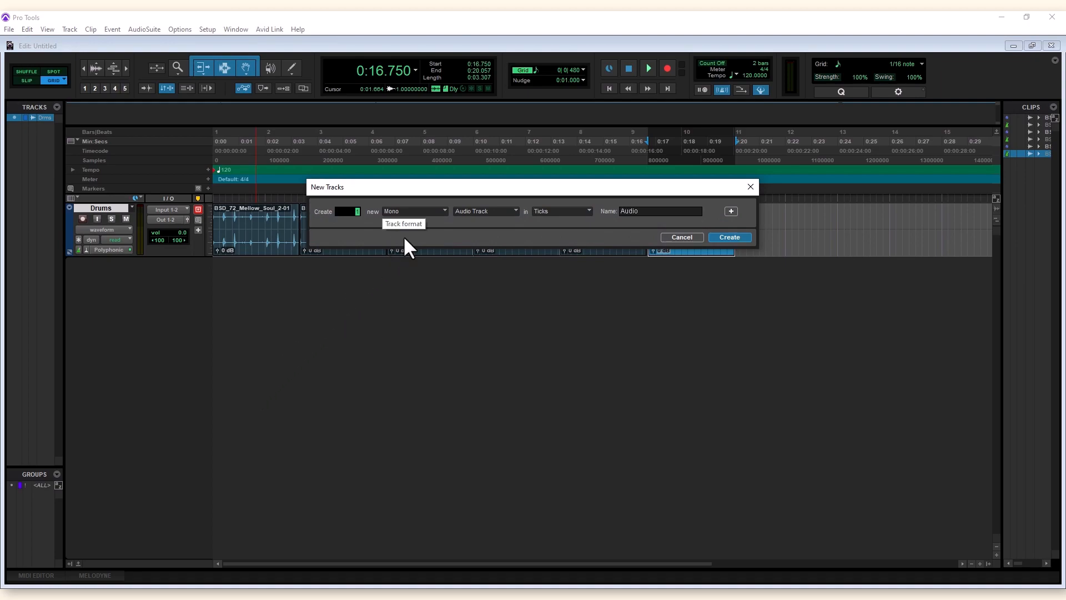
left_click(431, 213)
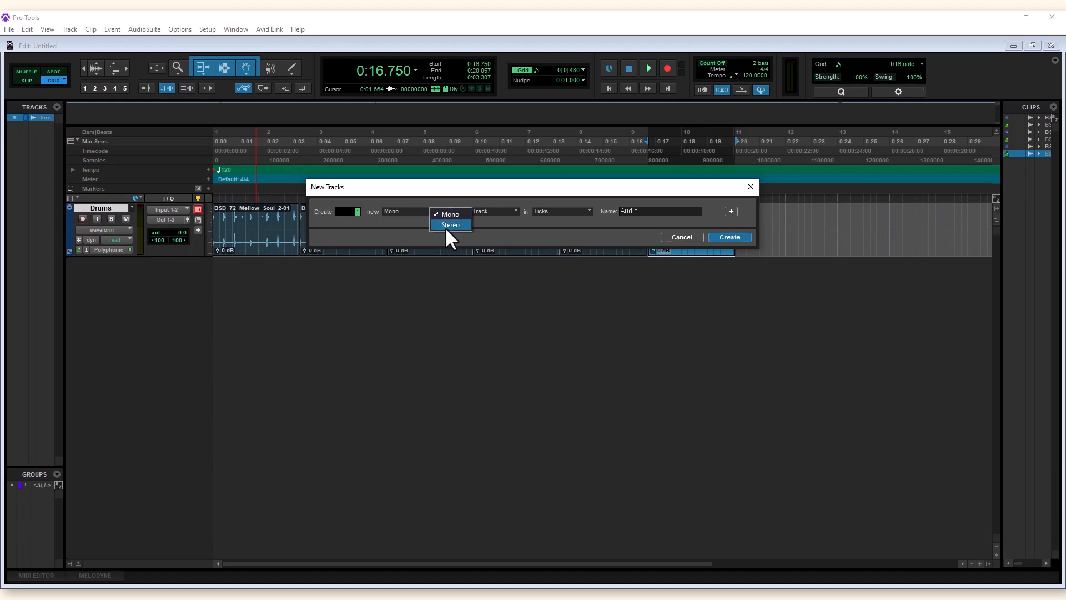
left_click(502, 211)
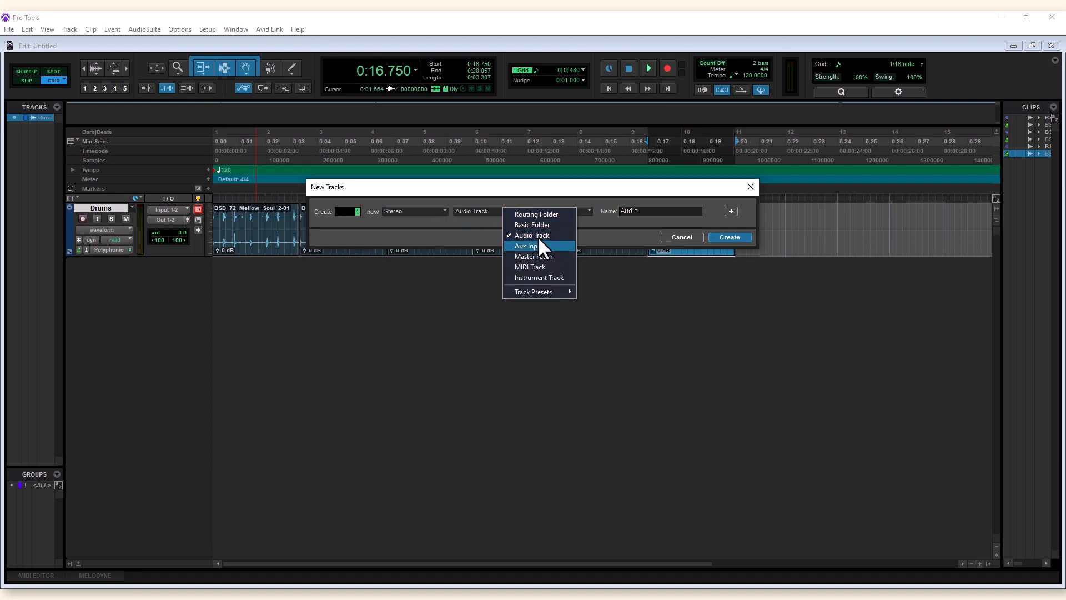
left_click(550, 276)
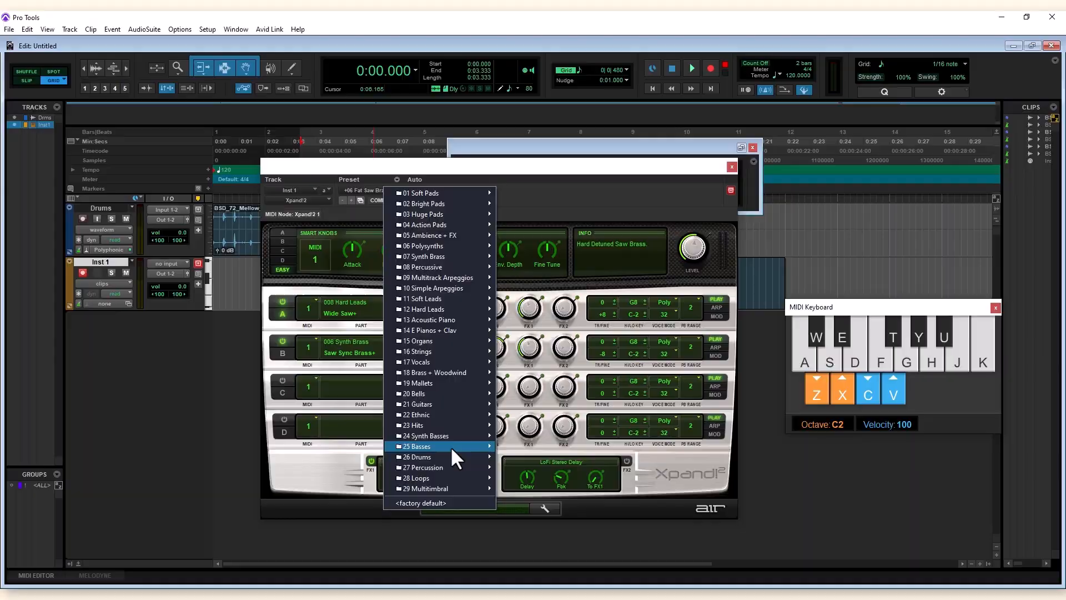
Load the 08 Round Wound preset from the Basses category in Xpand!2 and audition it with a few MIDI keyboard notes
mouse_move(451, 445)
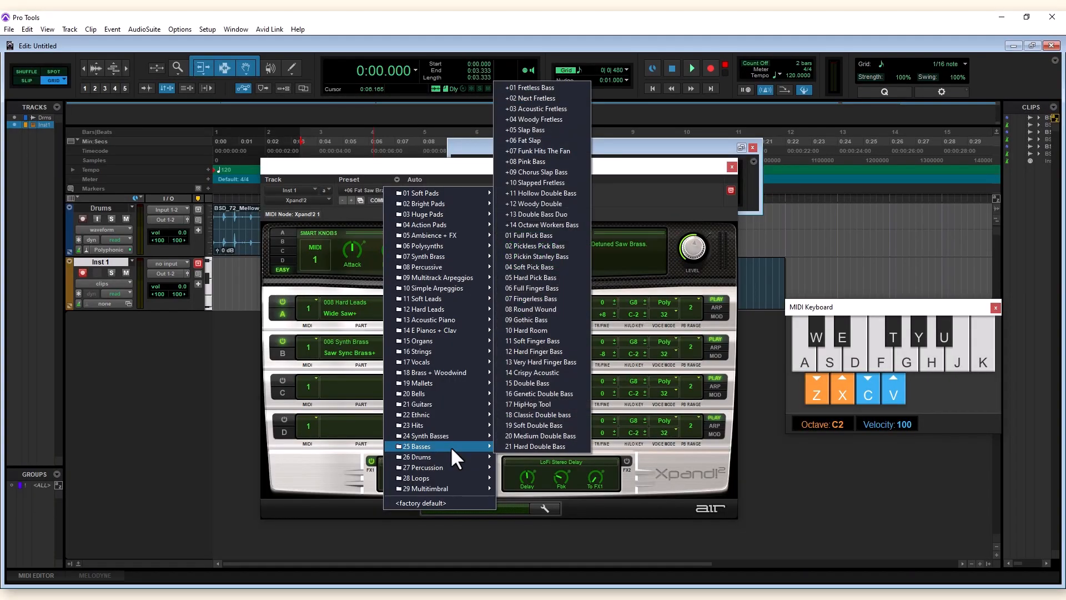
left_click(548, 310)
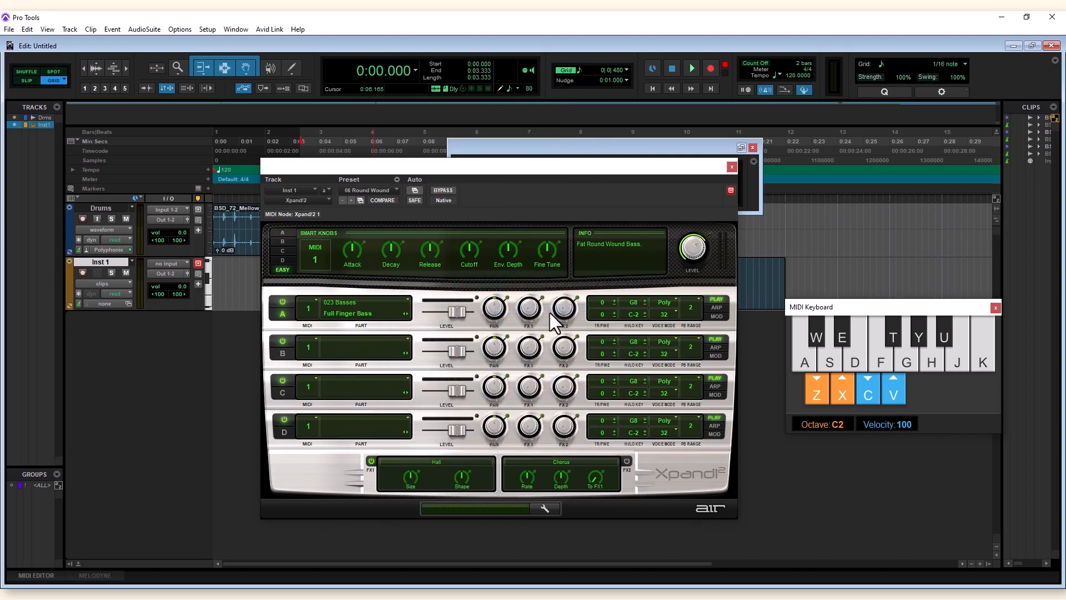
key("d")
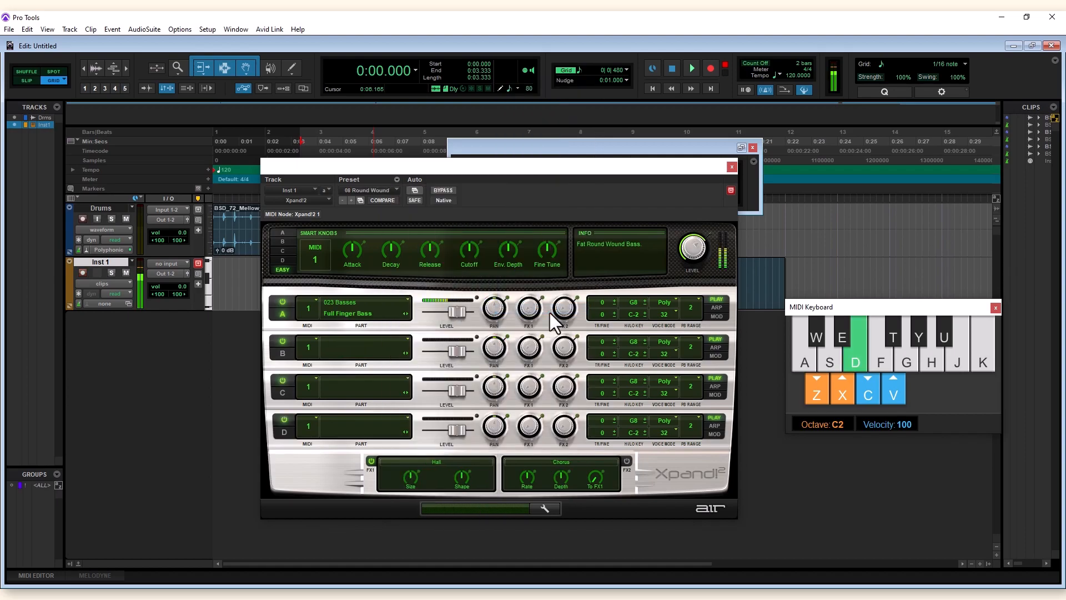
key("s")
key("f")
key("g")
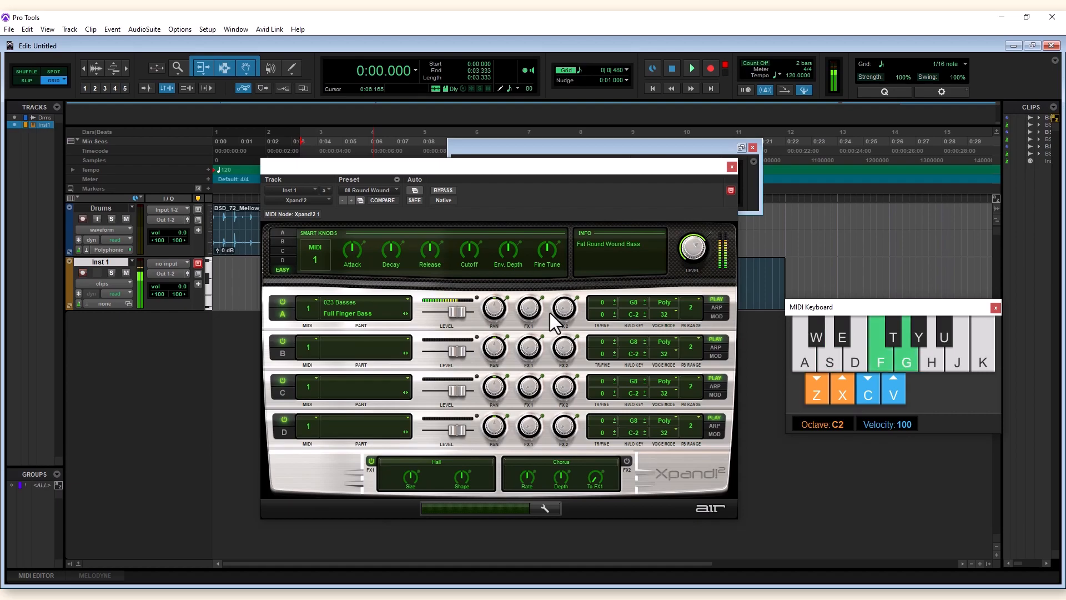
key("a")
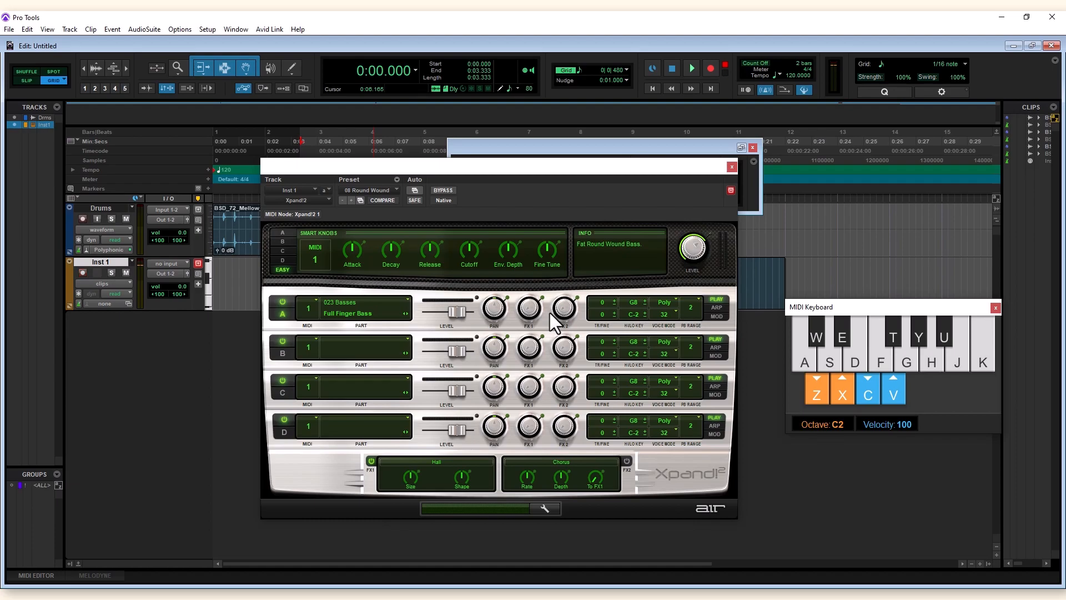
Record a MIDI bass line on the Inst 1 track from the session start to about 0:18, and close the Xpand!2 window
key("ctrl+space")
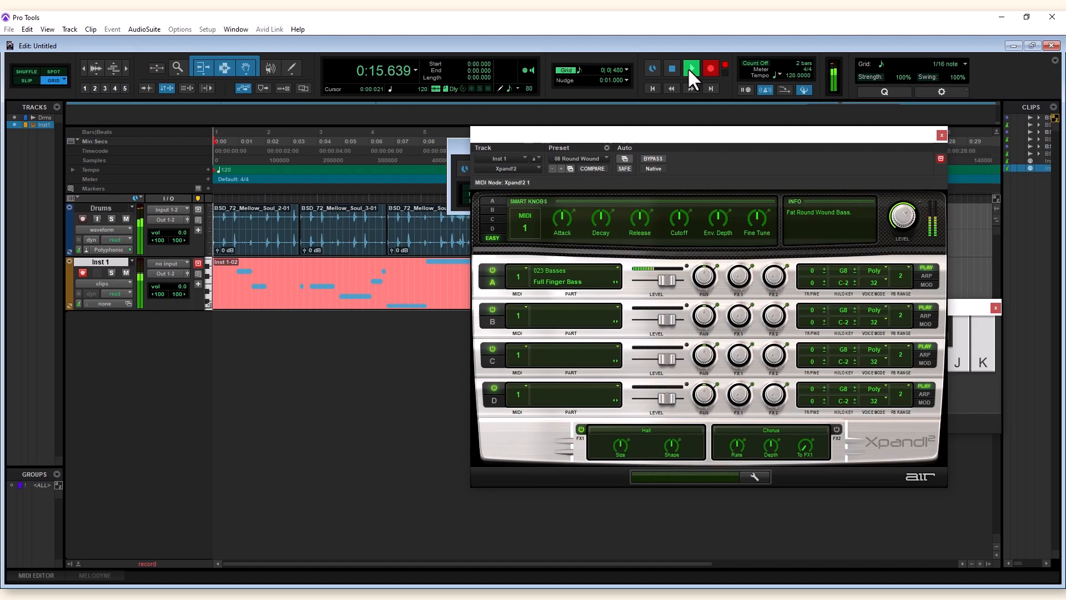
key("space")
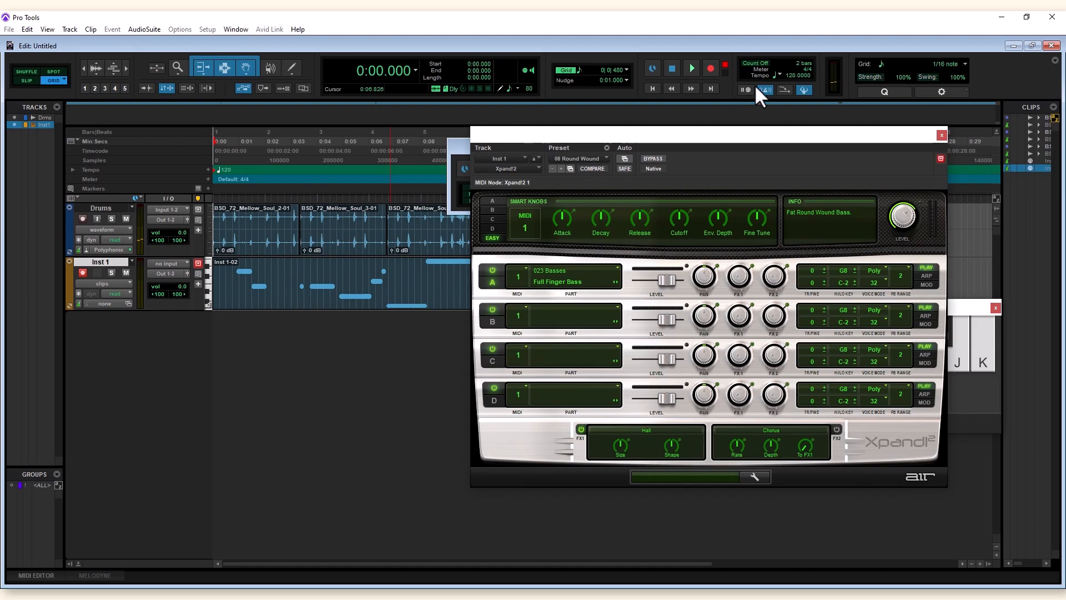
left_click(940, 134)
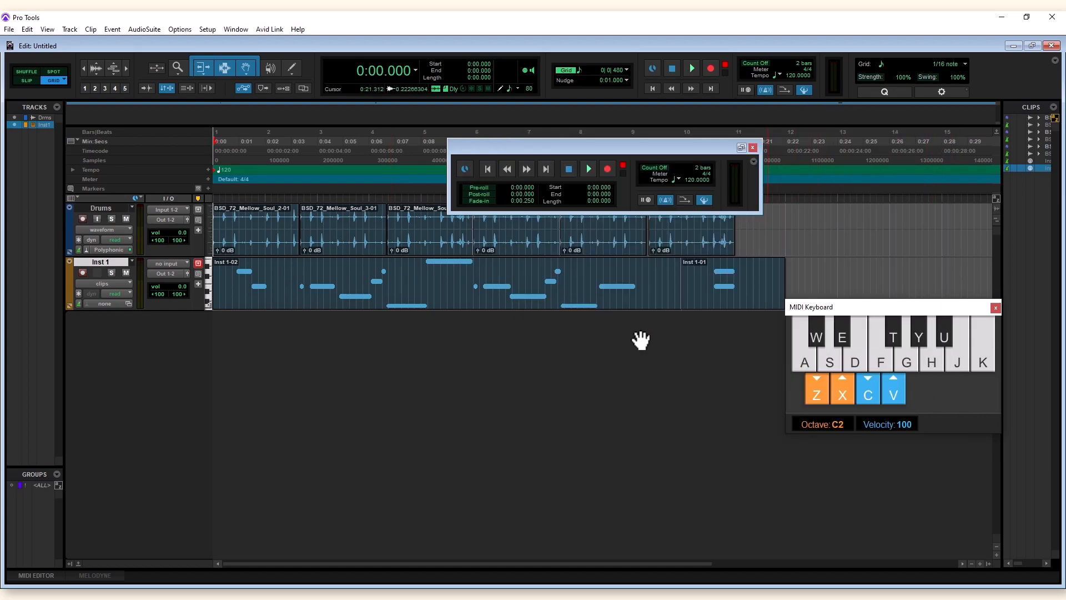
Place the edit cursor at 0:09.000 and create one new mono audio track with the default name
left_click(447, 278)
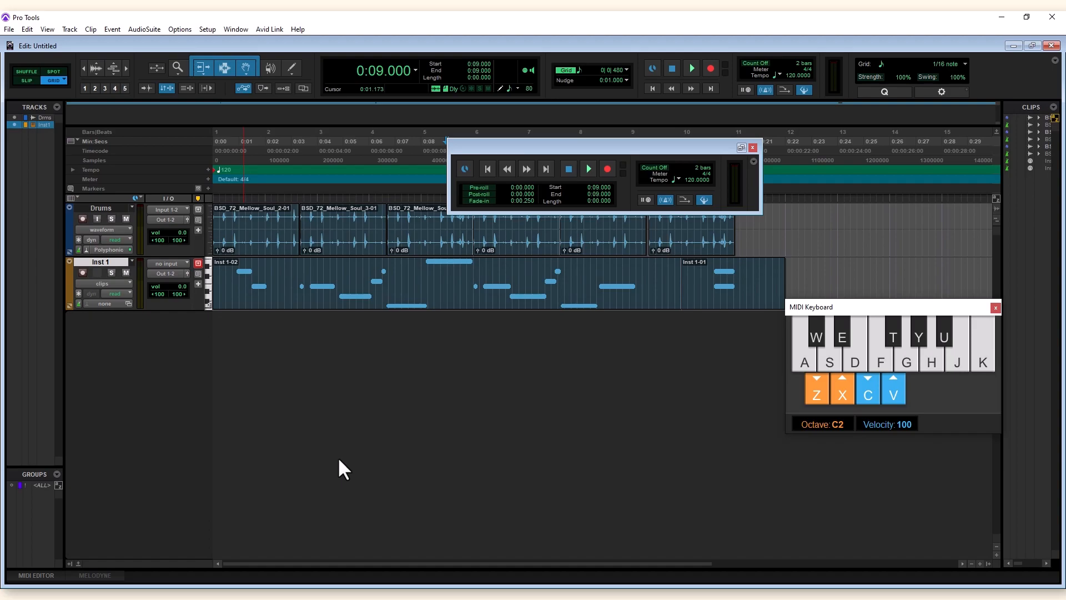
key("ctrl+shift+n")
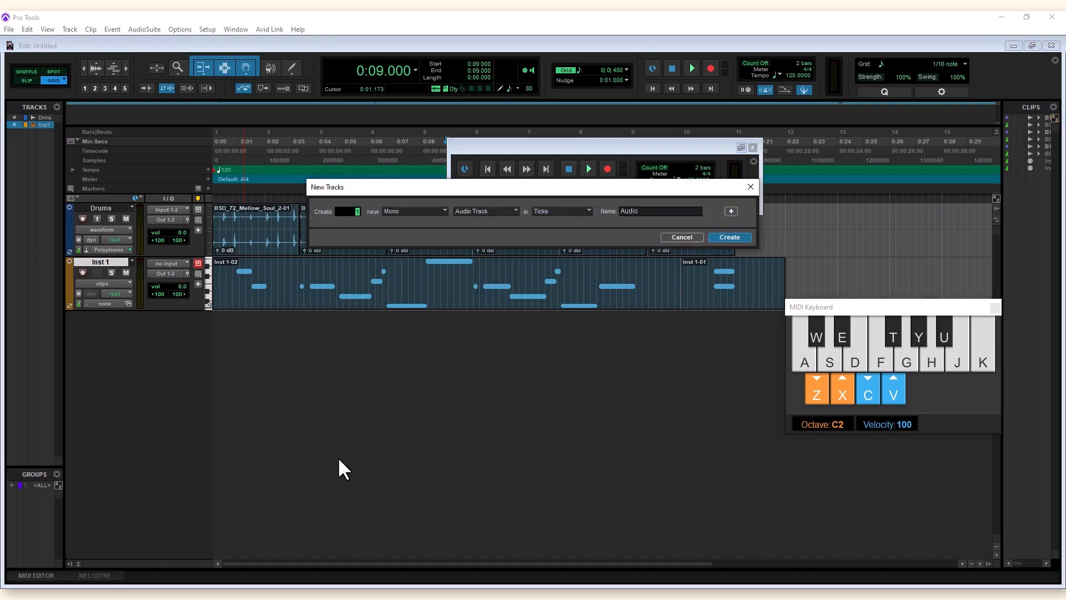
left_click(738, 238)
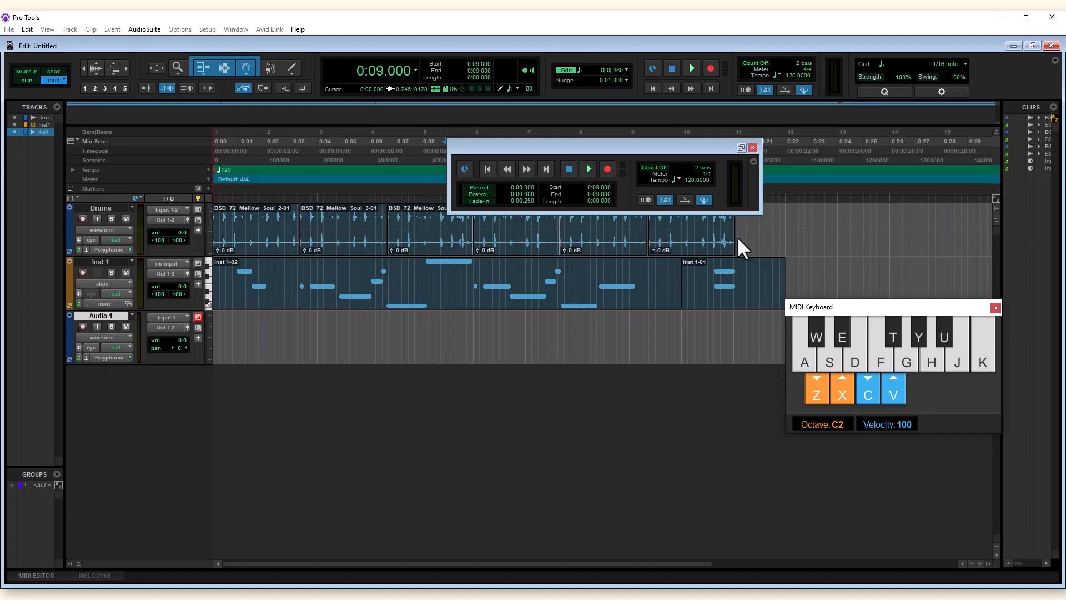
Record a short test take on the armed Audio 1 track from 0:09.000, undo the recording and disarm the track
left_click(83, 326)
left_click(710, 69)
left_click(690, 67)
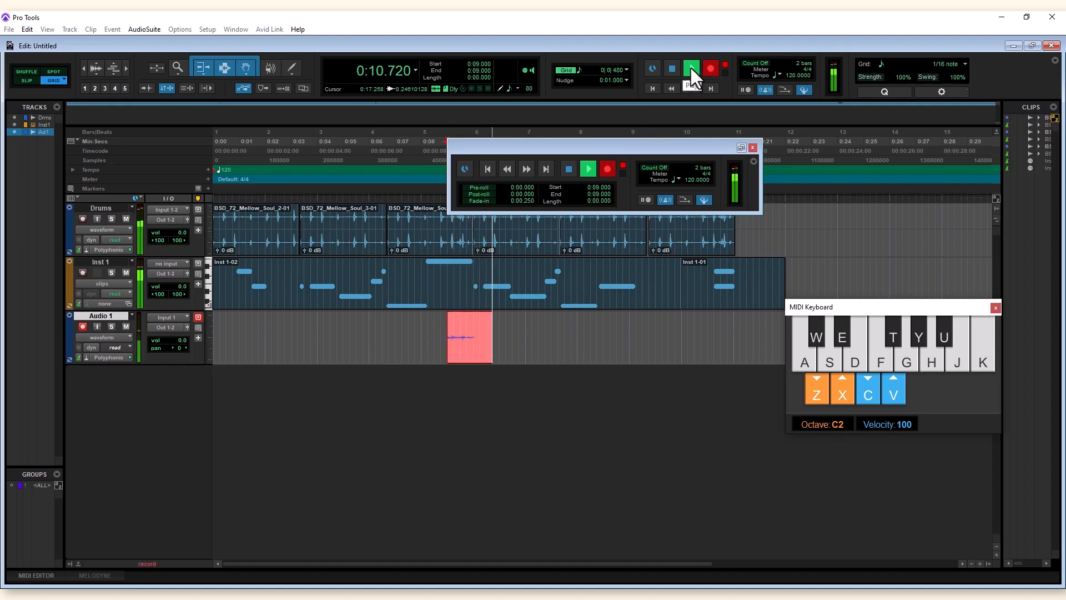
left_click(688, 68)
left_click(672, 67)
key("ctrl+z")
left_click(80, 325)
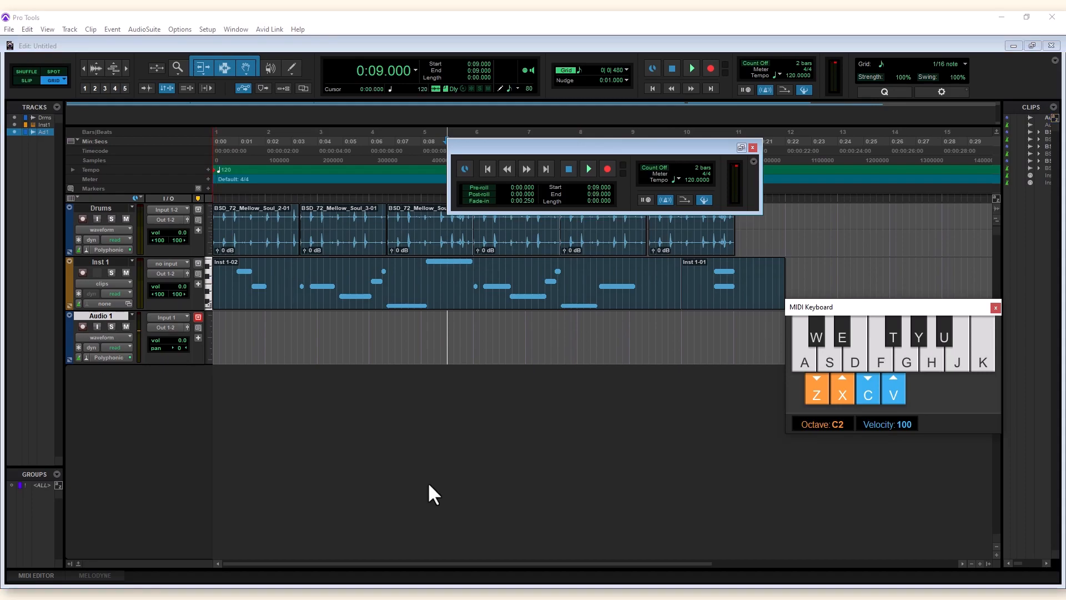
Close the MIDI Keyboard window and switch to the Mix window
left_click(992, 306)
key("ctrl+equal")
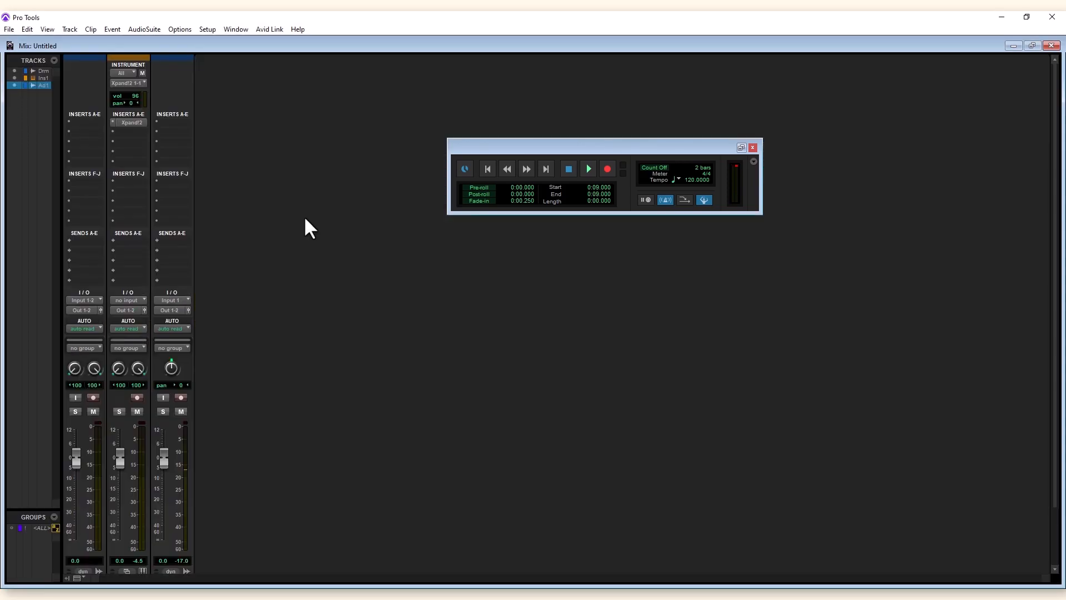